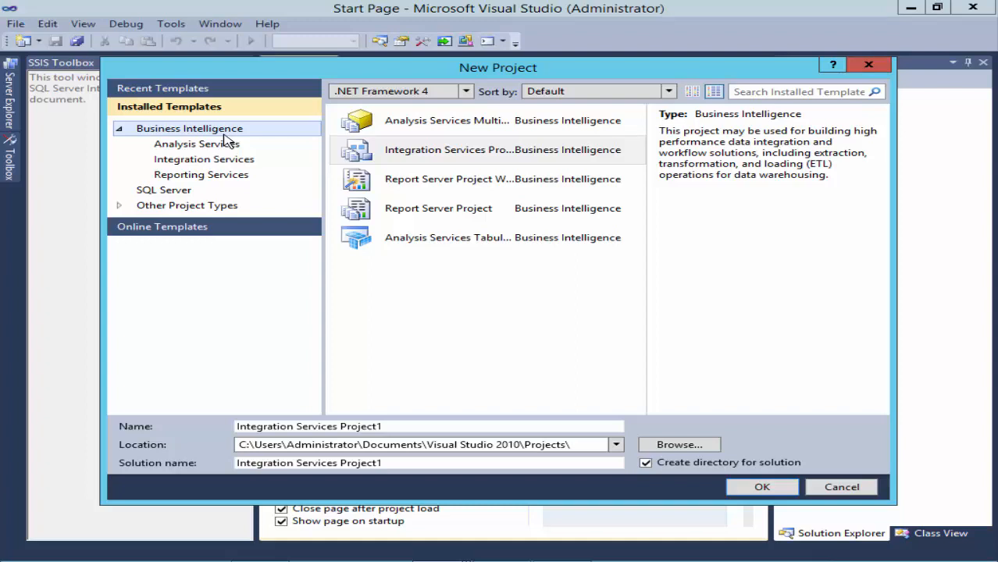
- Create a new Integration Services Project named 'Screencast - 365 AX'
left_click(413, 156)
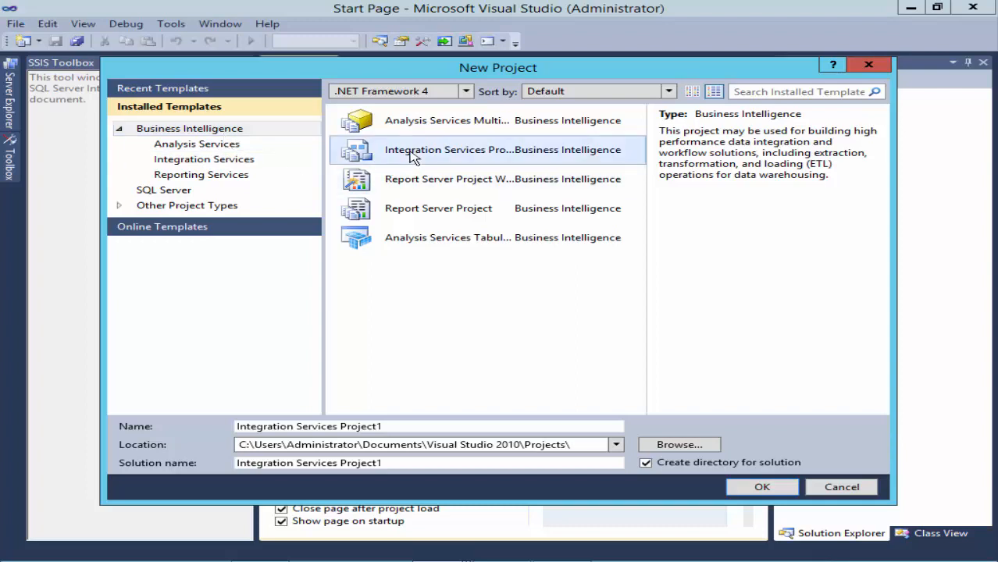
left_click(417, 427)
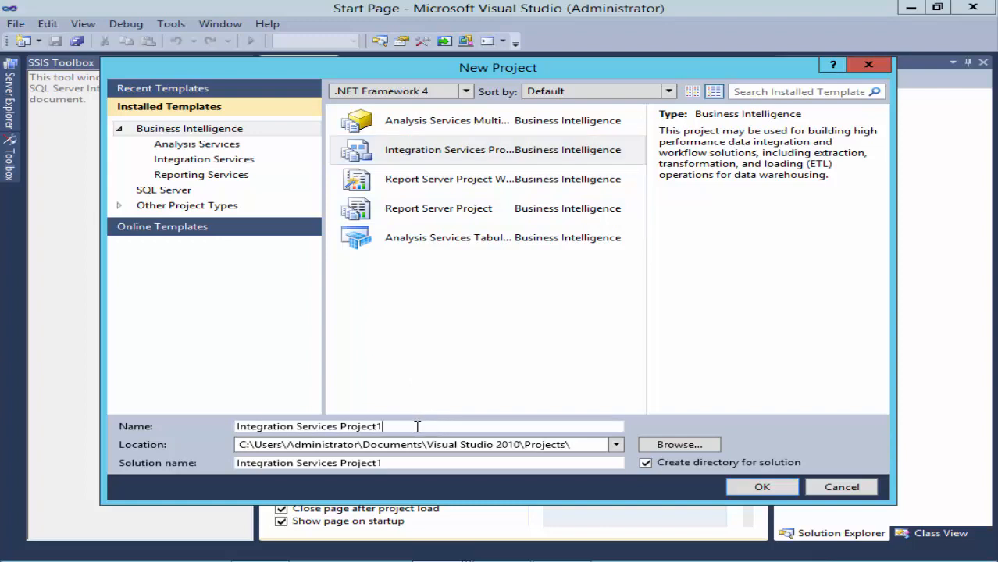
left_click_drag(417, 427, 236, 431)
type("Screencast - 365 AX")
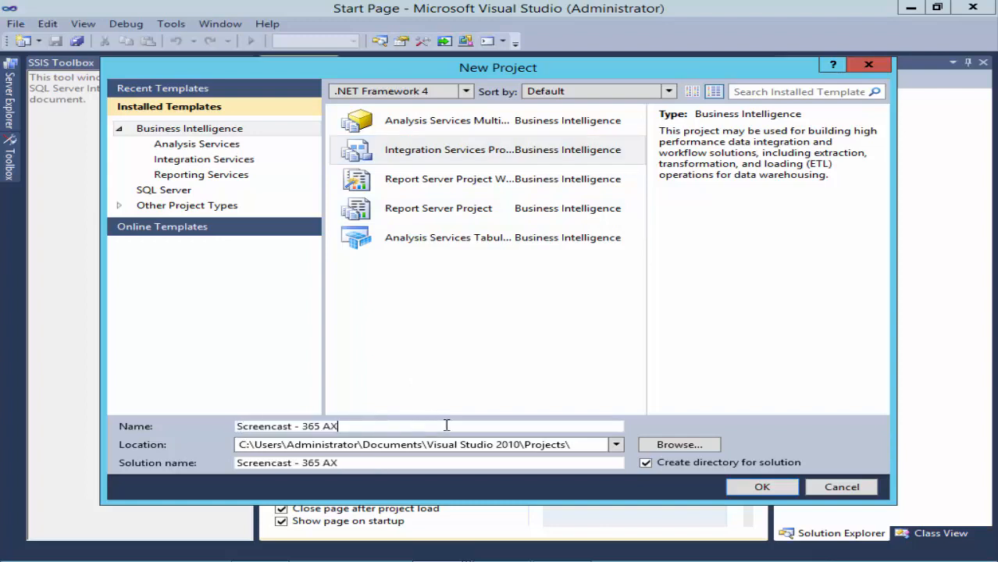
left_click(743, 490)
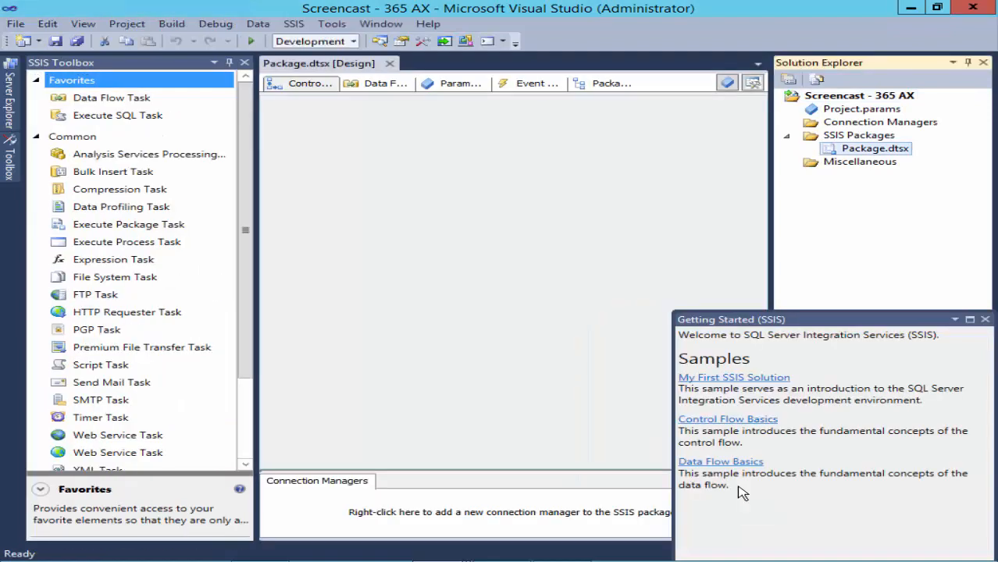
- Close Getting Started and add a new DynamicsAX connection manager to the package
left_click(985, 321)
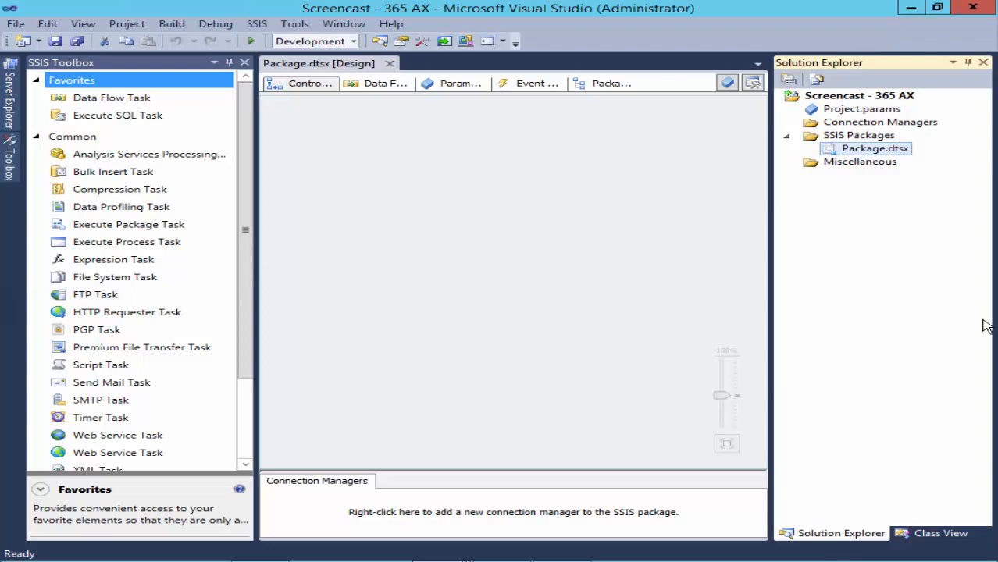
right_click(330, 504)
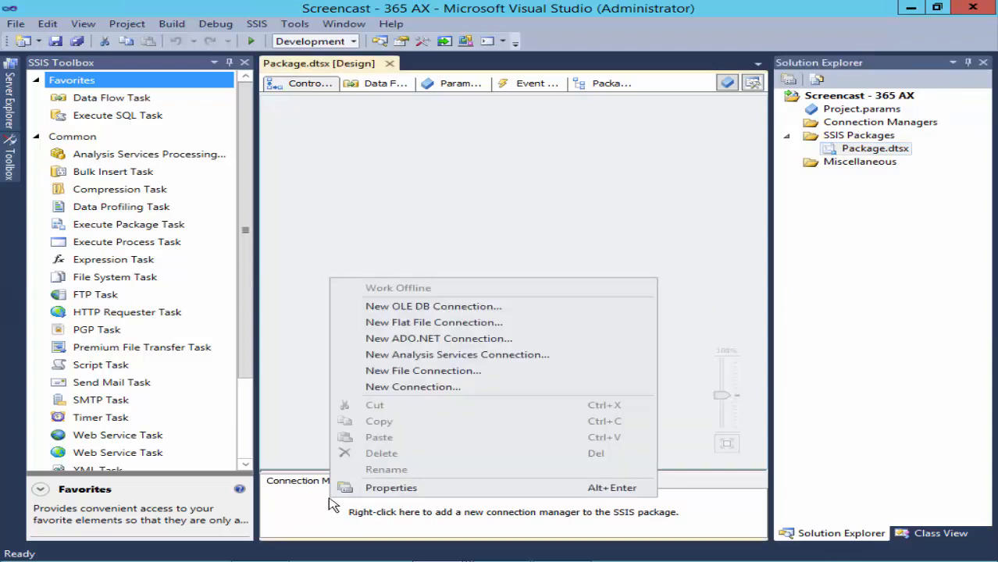
left_click(348, 390)
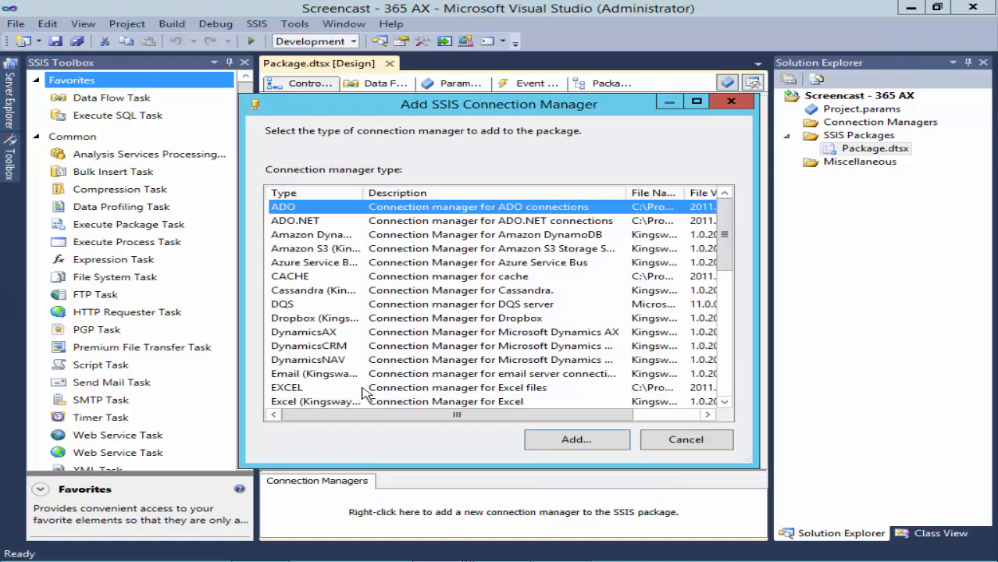
left_click(348, 339)
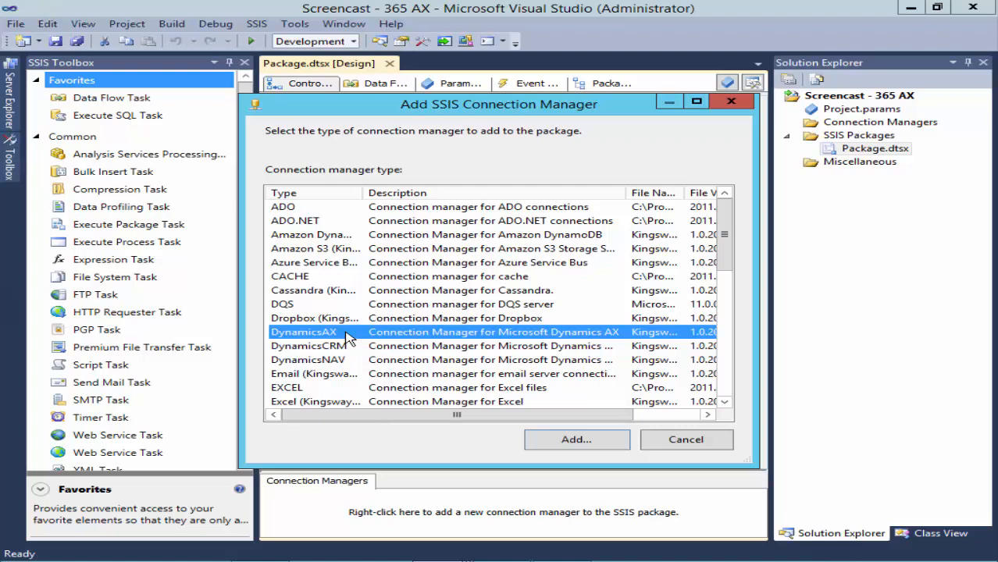
left_click(593, 444)
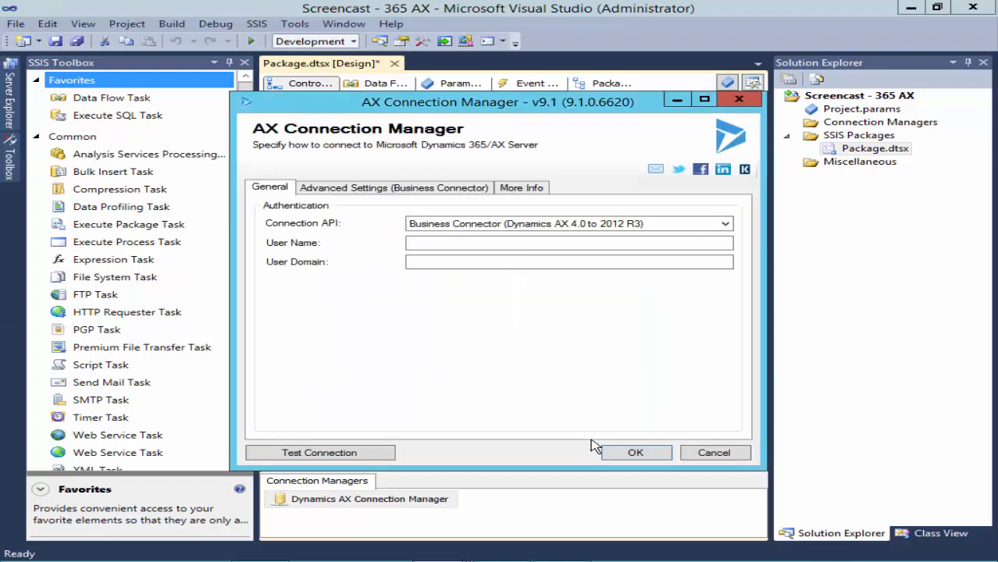
- Keep the Business Connector API with user name Administrator and user domain KWSTEST
left_click(726, 225)
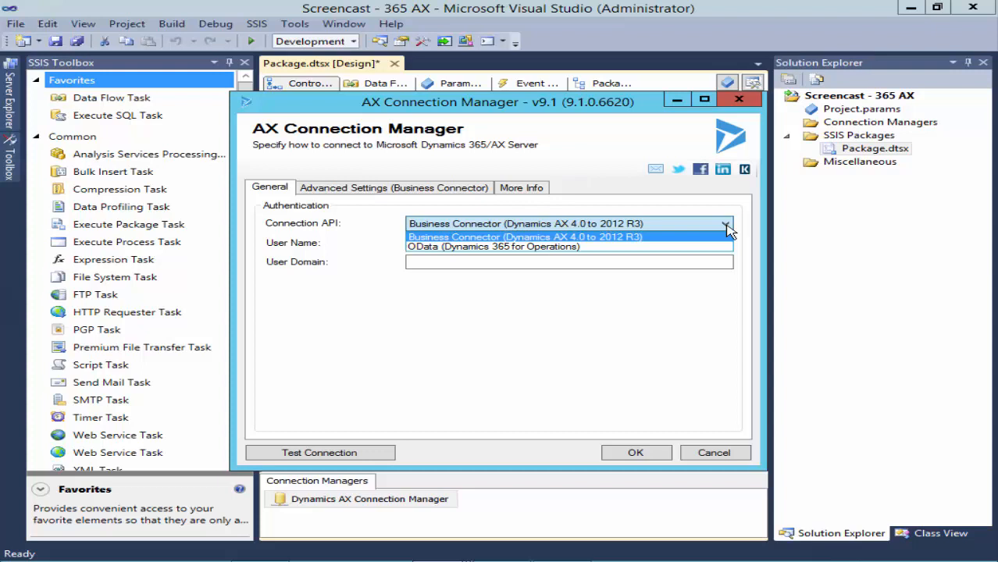
left_click(454, 237)
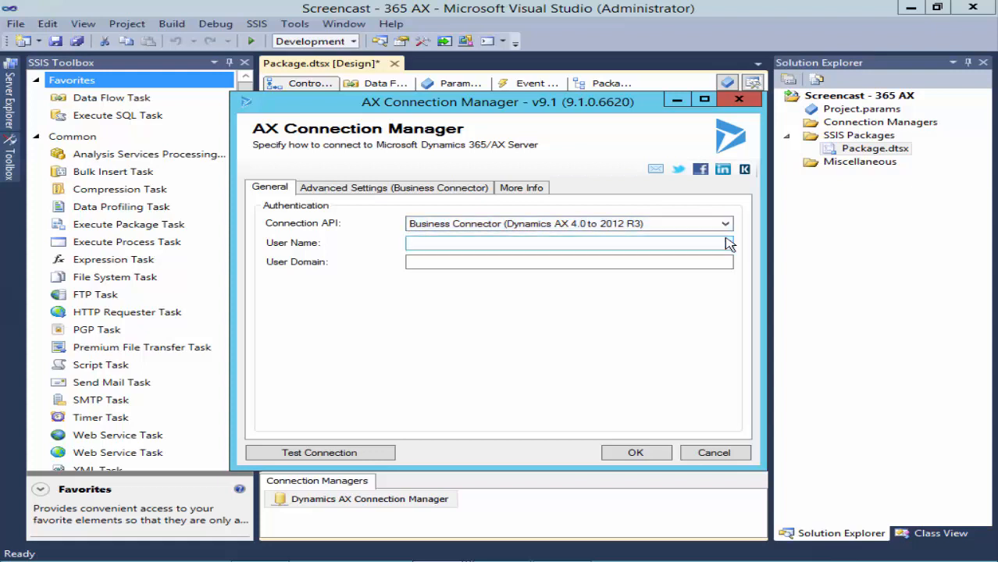
left_click(454, 244)
type("Administrator")
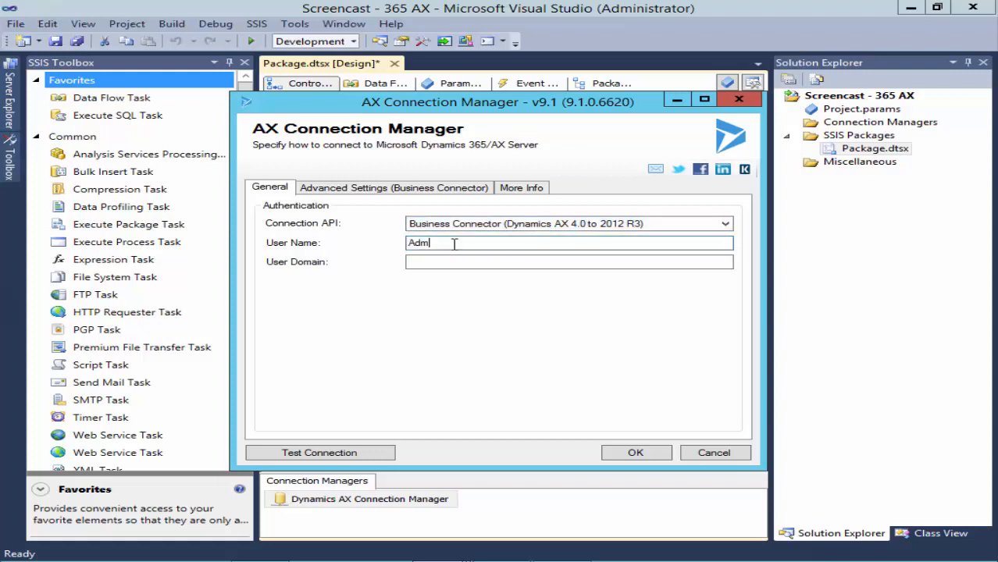
key("Tab")
type("KWSTEST")
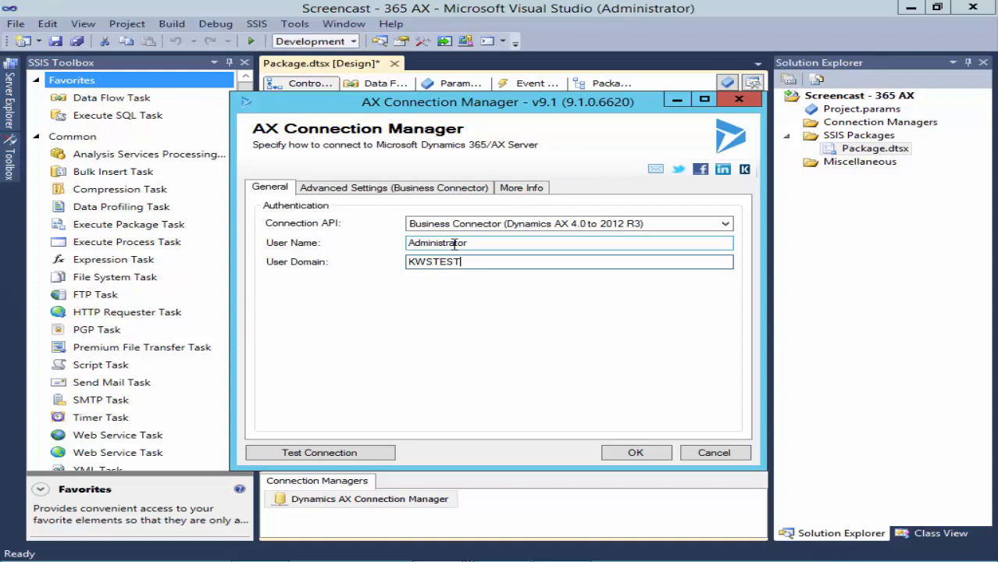
- Review the advanced settings, confirm the connection test succeeds, and save the connection
left_click(461, 191)
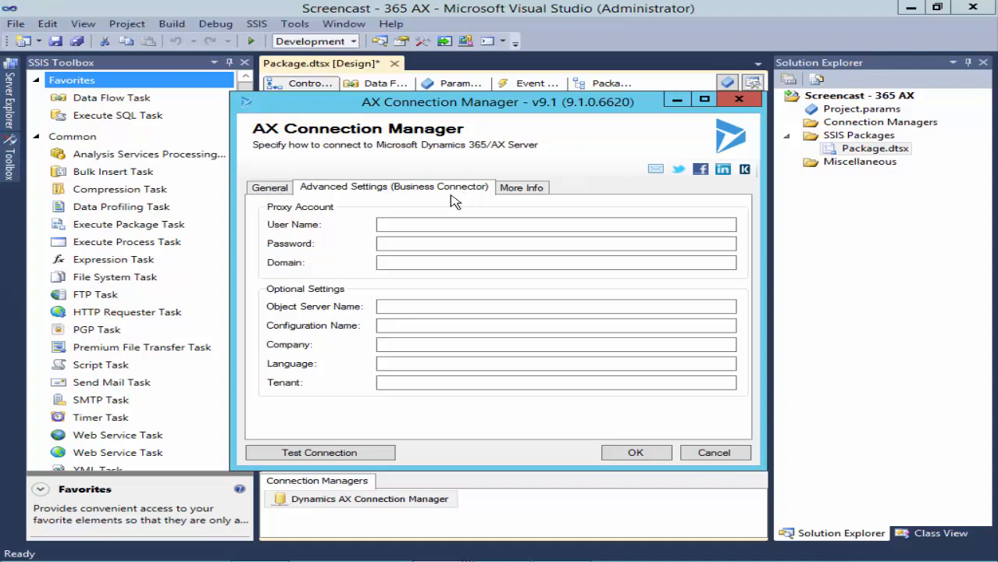
left_click(378, 451)
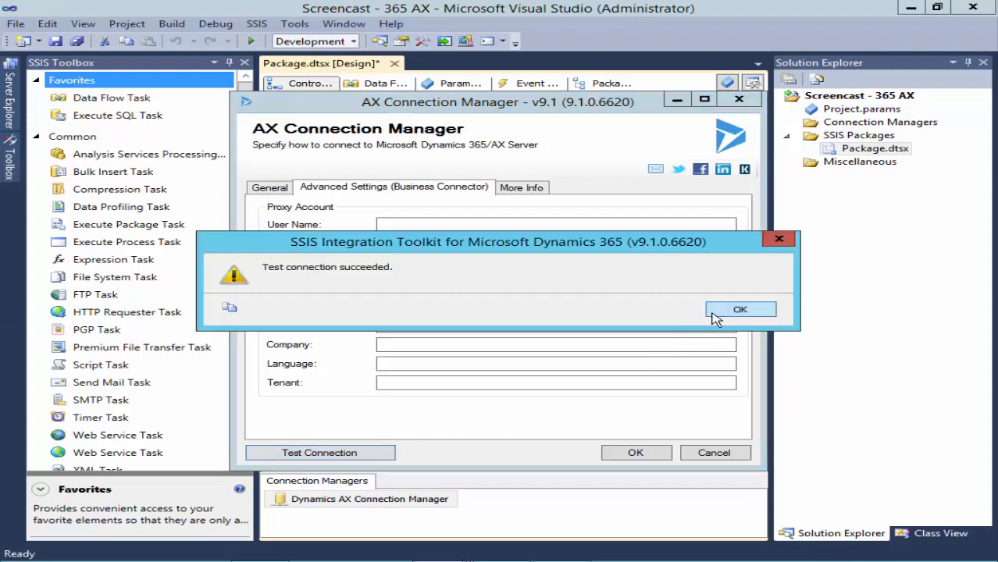
left_click(711, 313)
left_click(657, 453)
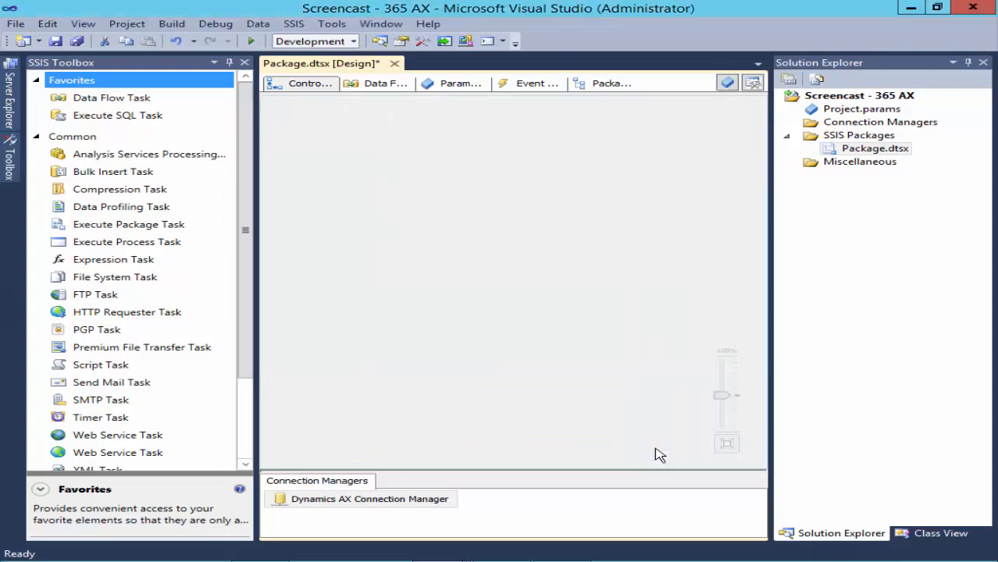
- Rename the connection manager to 'Dynamics AX Connection Manager - Business Connector'
right_click(455, 502)
left_click(507, 473)
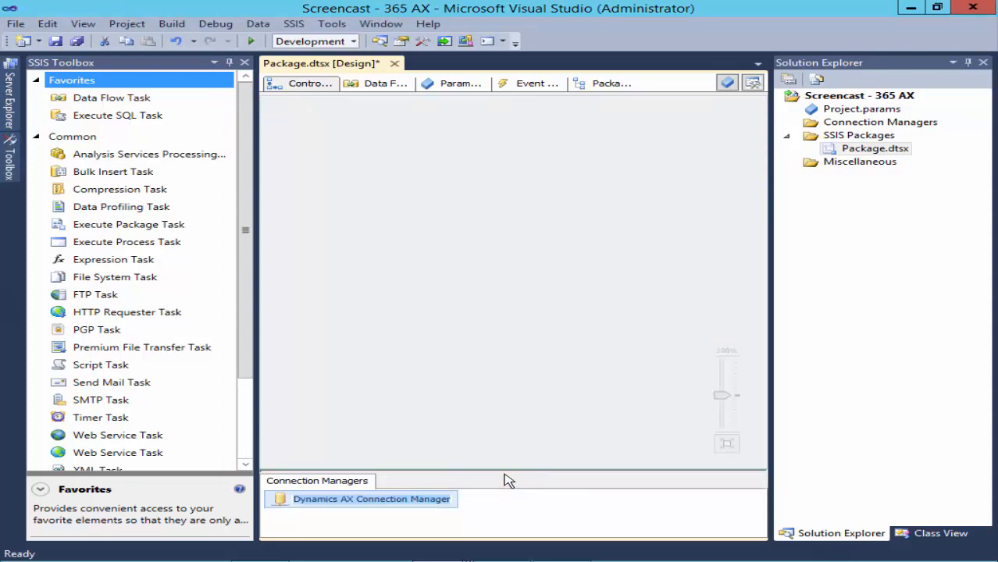
key("End")
type("-")
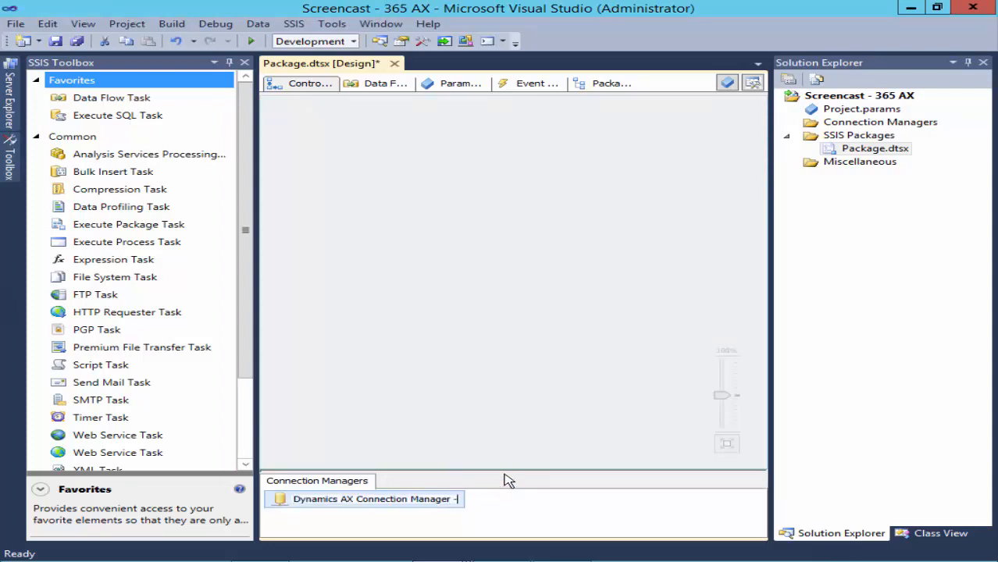
type(" Business Connector")
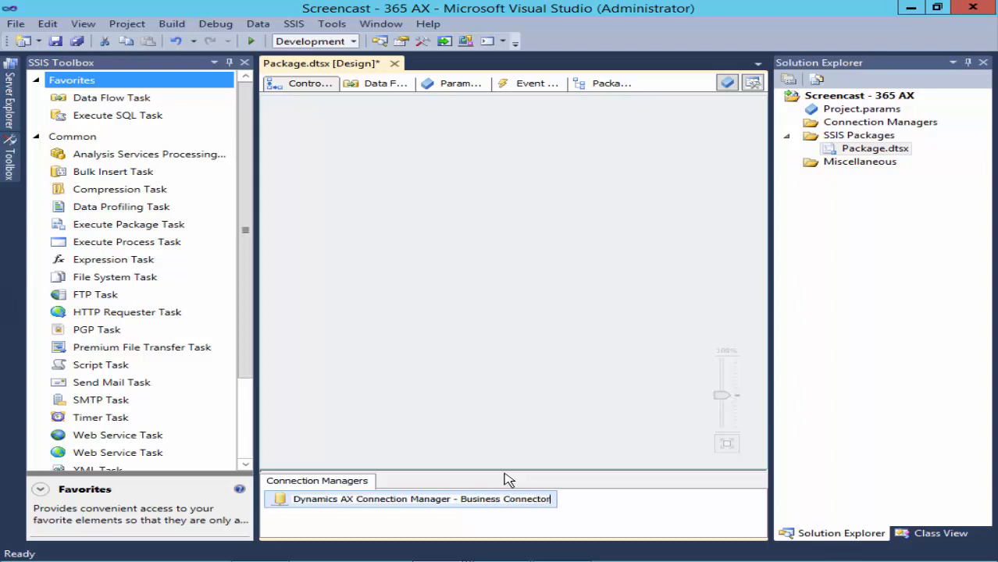
left_click(608, 506)
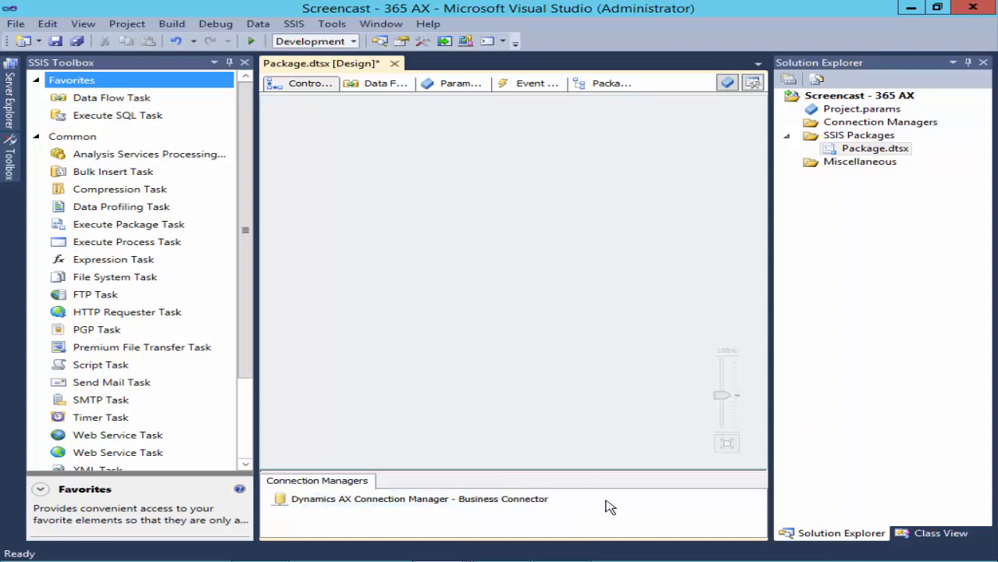
right_click(594, 502)
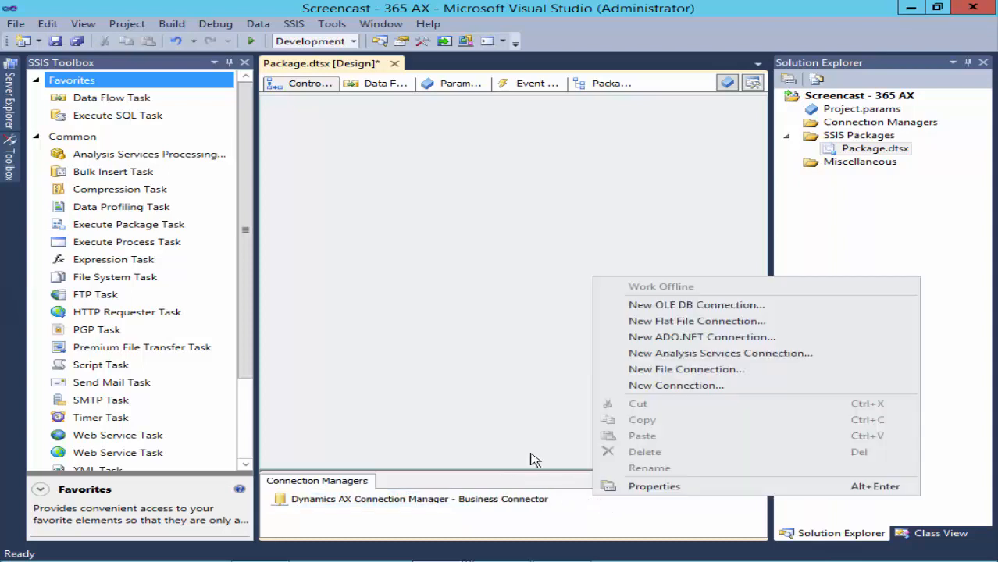
- Add a second DynamicsAX connection manager using the OData (Dynamics 365 for Operations) API
left_click(611, 387)
left_click(404, 334)
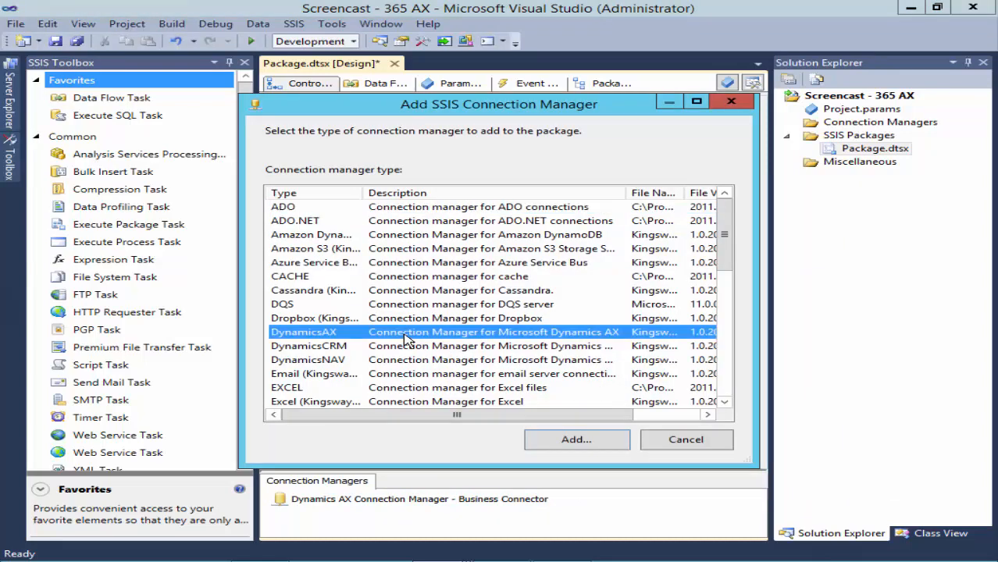
left_click(576, 440)
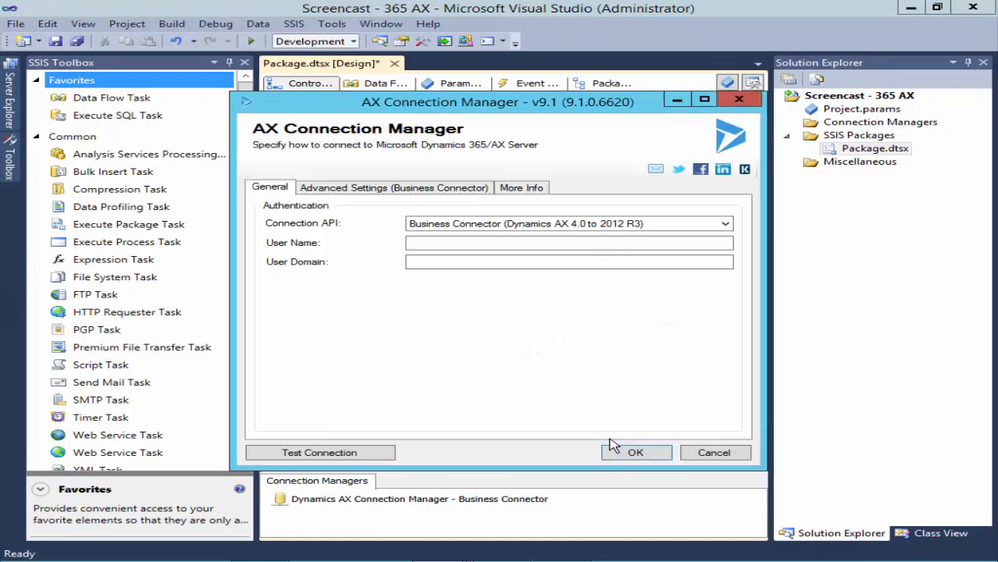
left_click(679, 228)
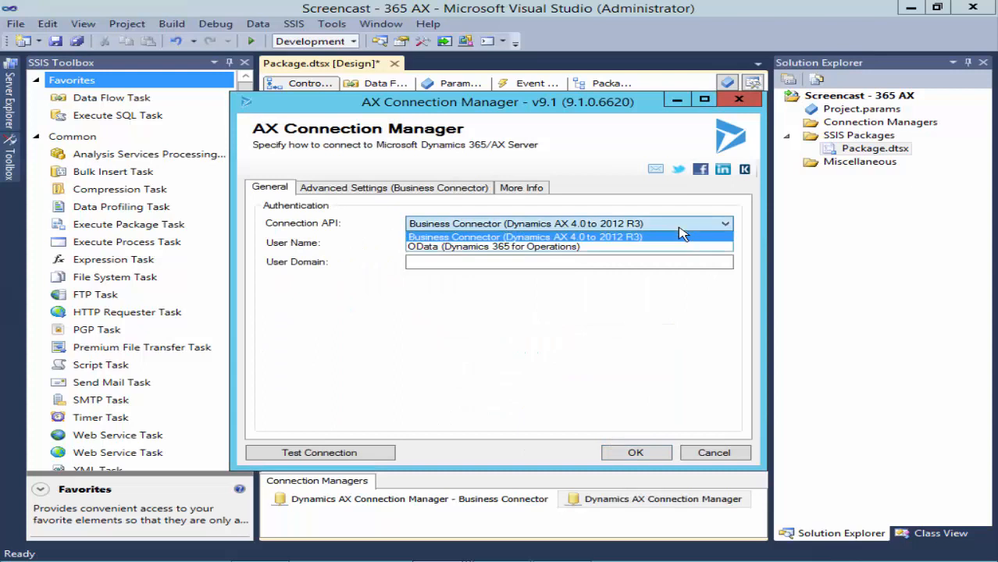
left_click(634, 244)
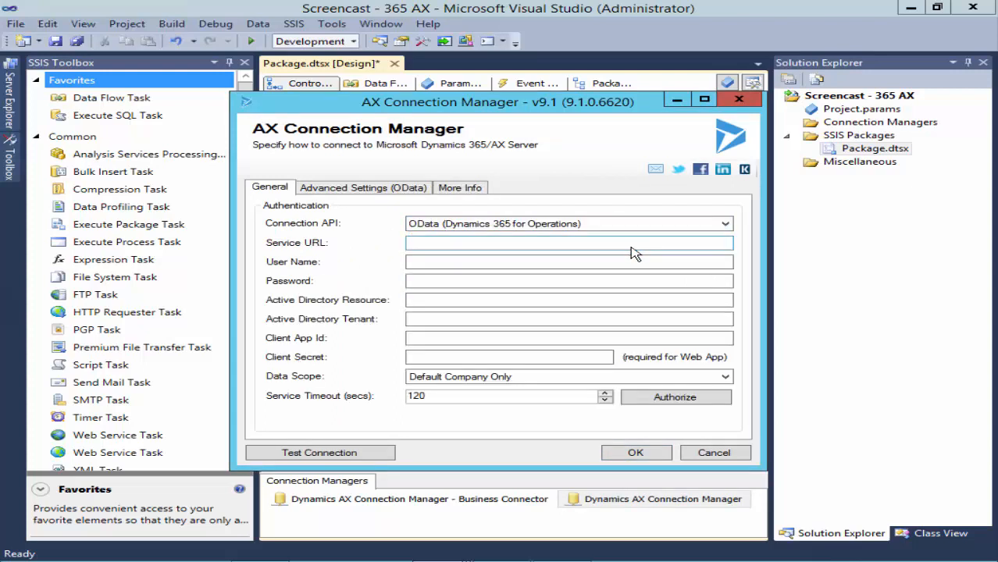
- Enter the OData service URL, the AX user name and the password
left_click(518, 242)
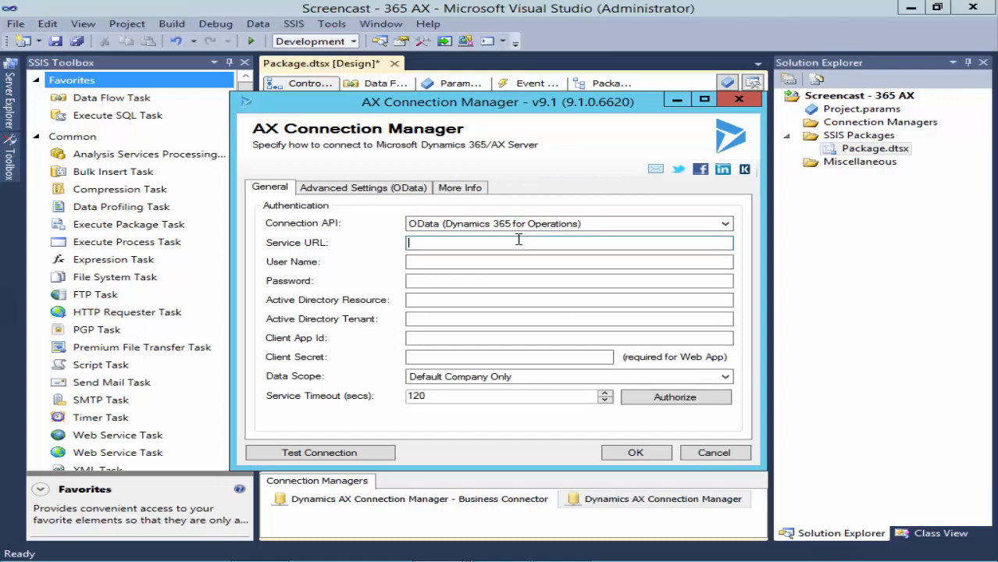
key("ctrl+v")
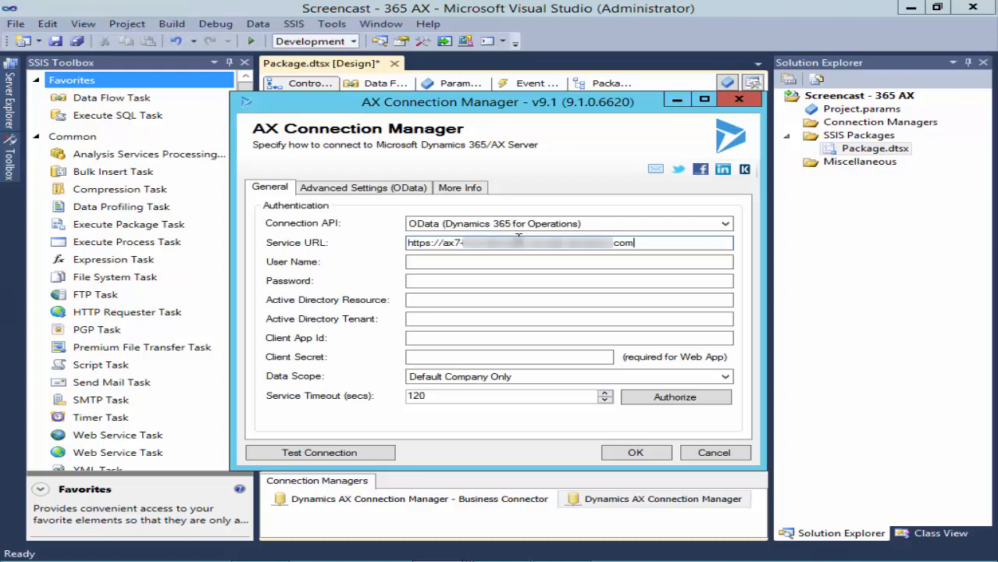
left_click(680, 263)
key("ctrl+v")
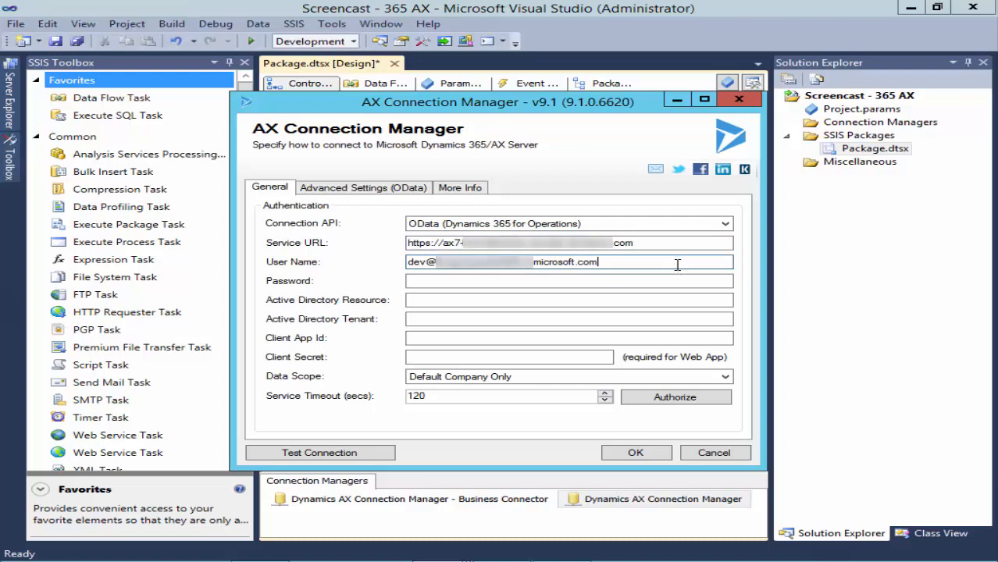
left_click(686, 280)
type("**********")
- Fill in the Active Directory resource URL and Active Directory tenant
left_click(494, 301)
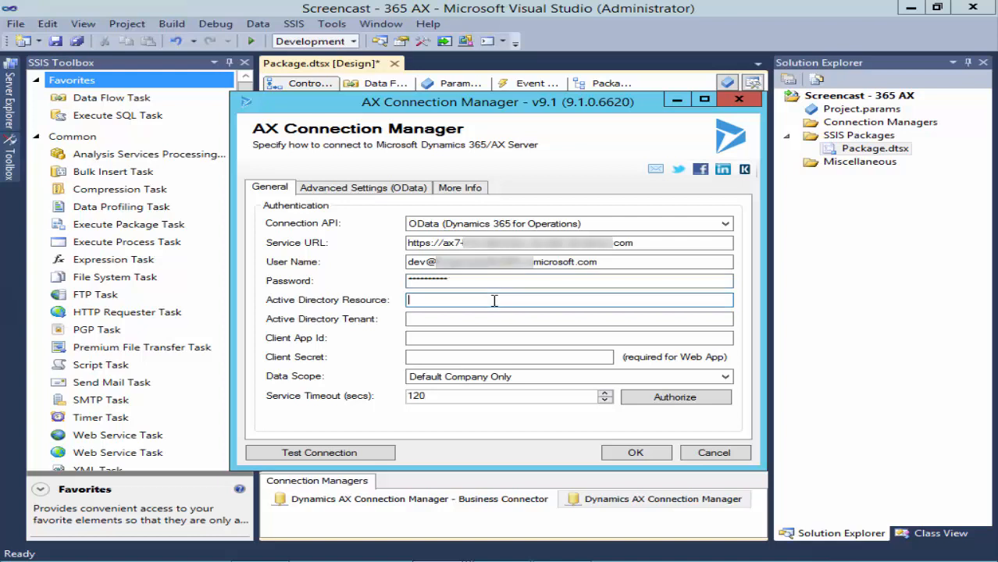
key("ctrl+v")
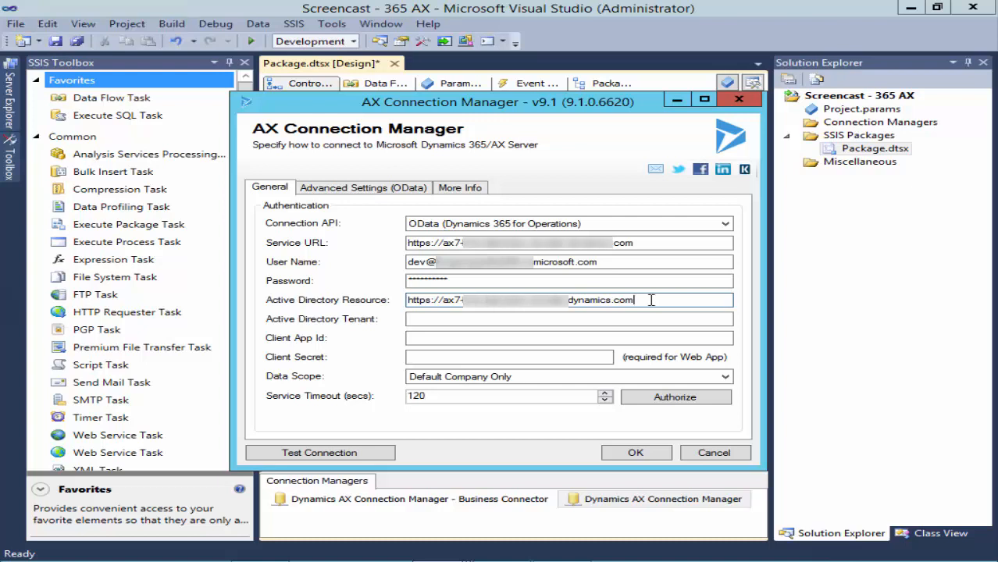
left_click(673, 318)
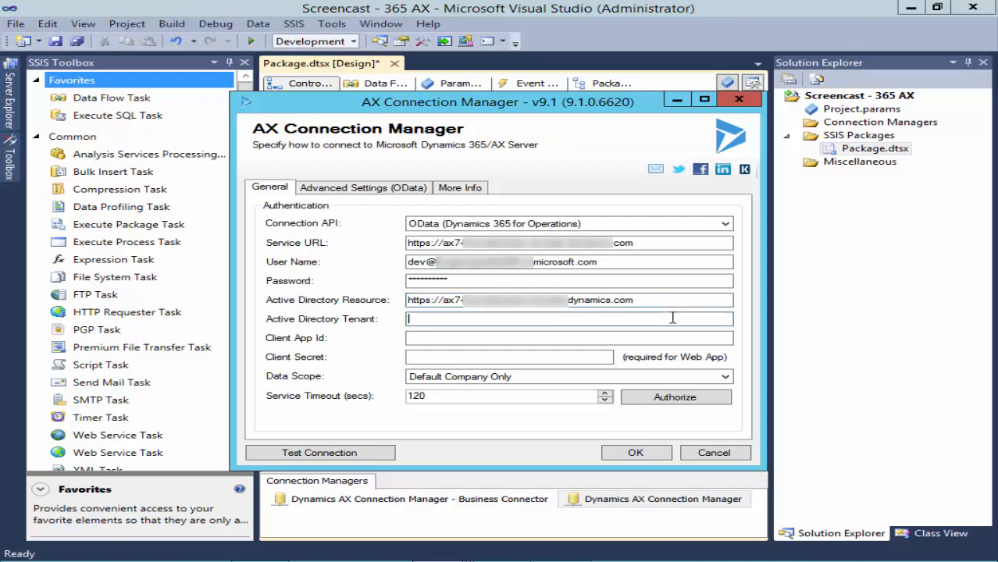
key("ctrl+v")
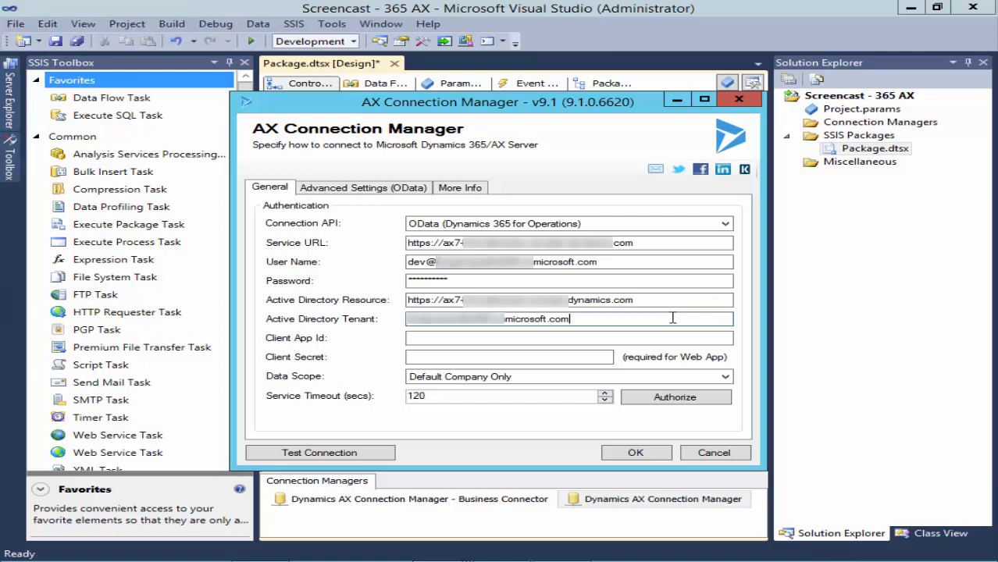
left_click(624, 337)
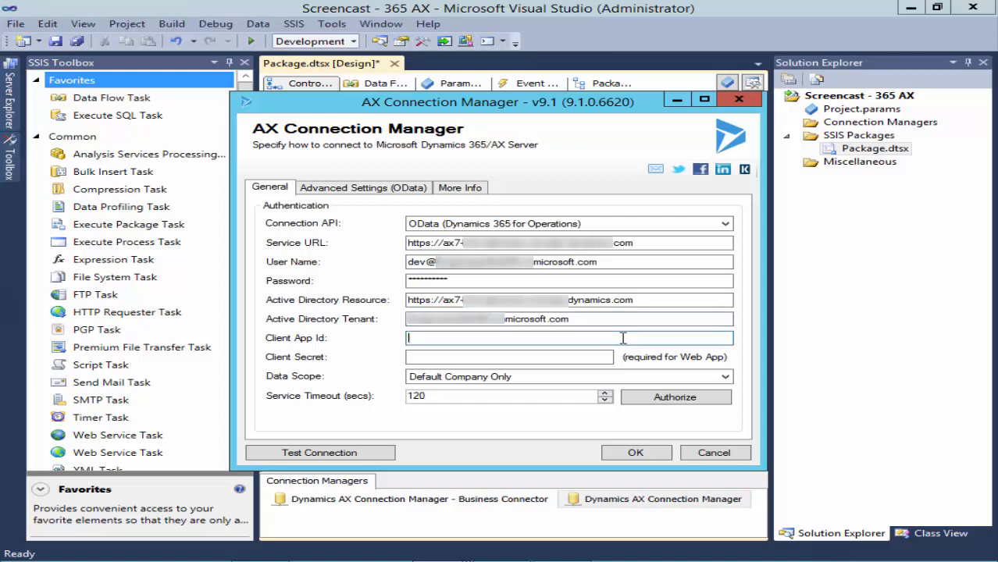
- Enter the client app ID, set data scope to All Companies, and start authorization
key("ctrl+v")
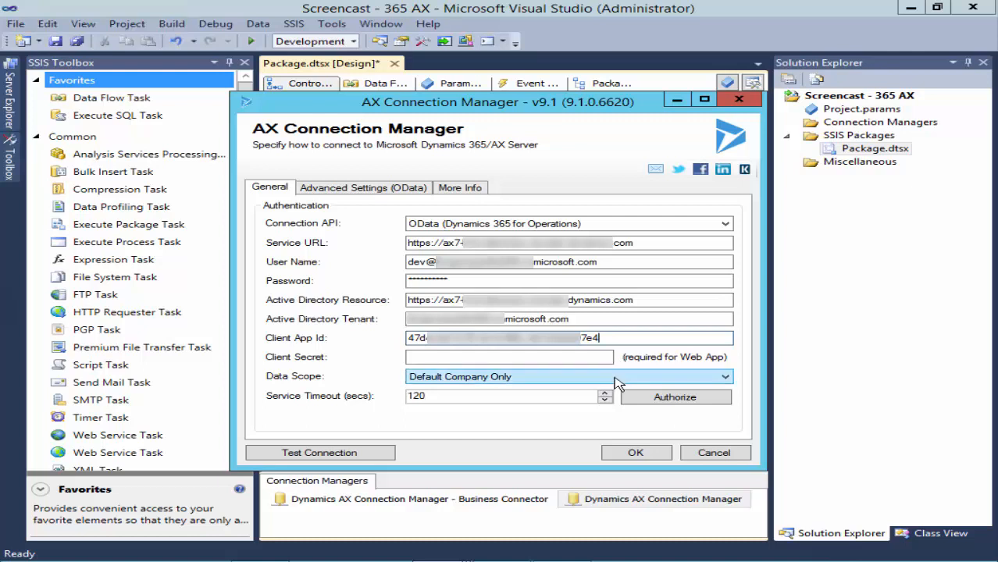
left_click(618, 383)
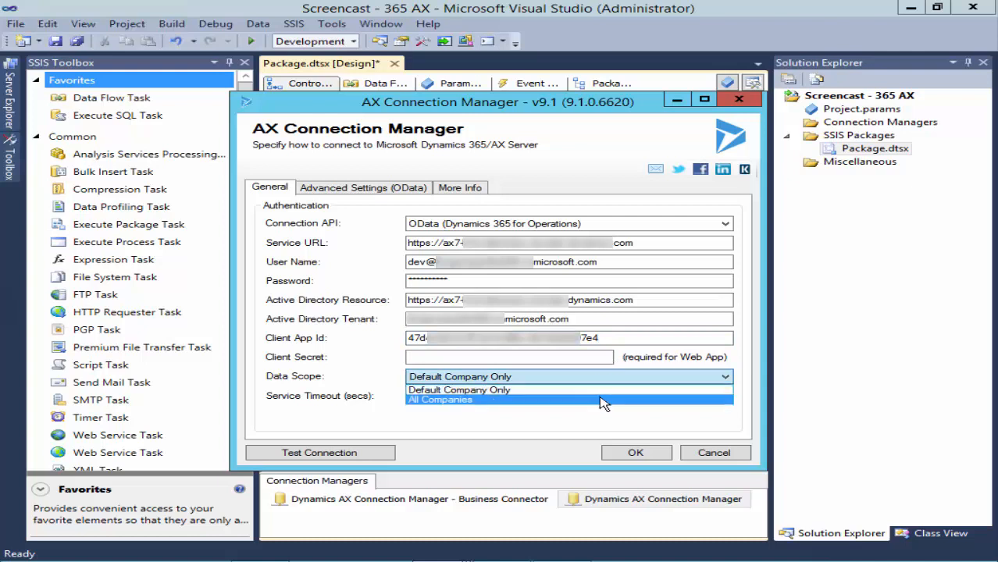
left_click(604, 400)
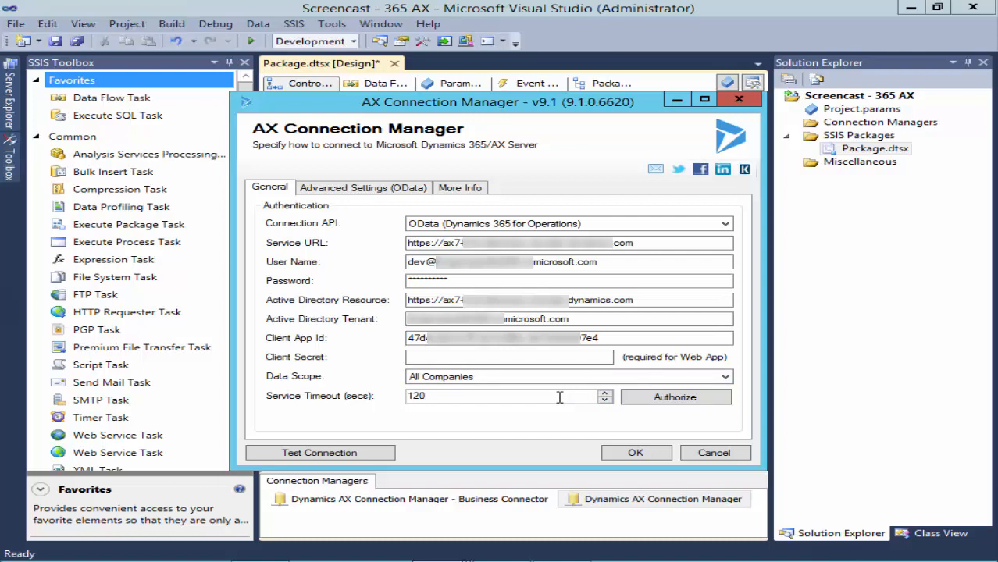
left_click(713, 402)
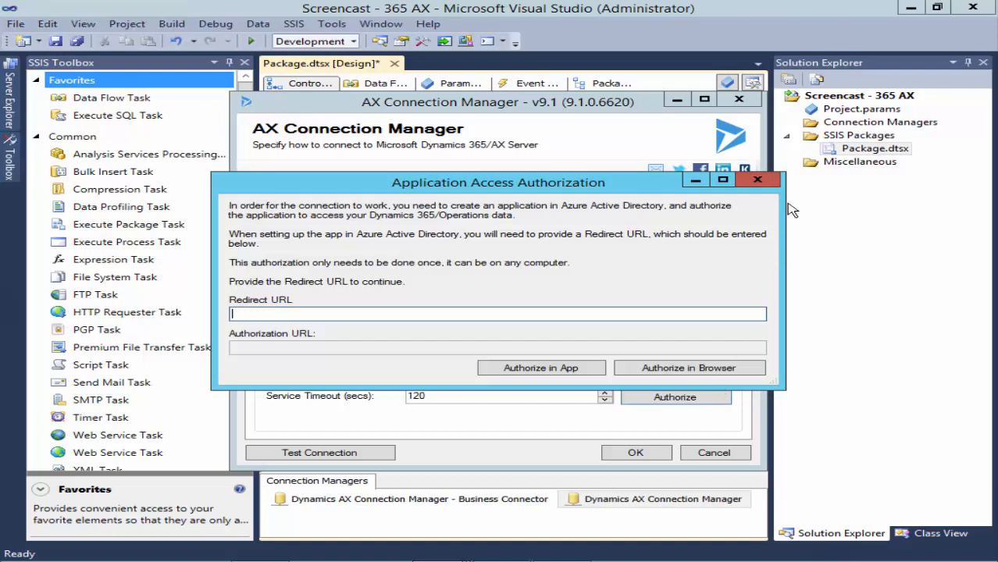
- Dismiss the authorization prompt, confirm the OData connection test succeeds, and save the settings
left_click(758, 181)
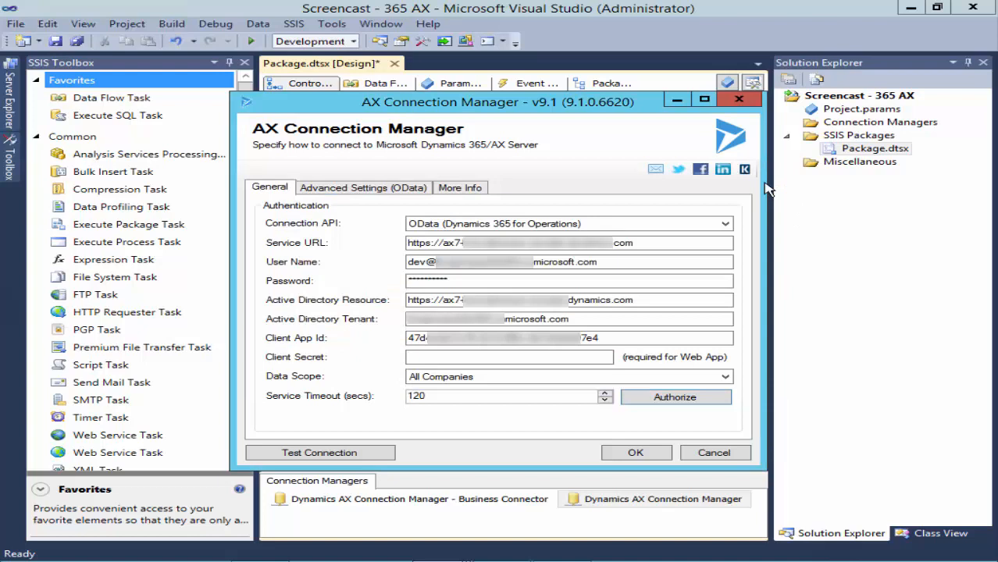
left_click(398, 189)
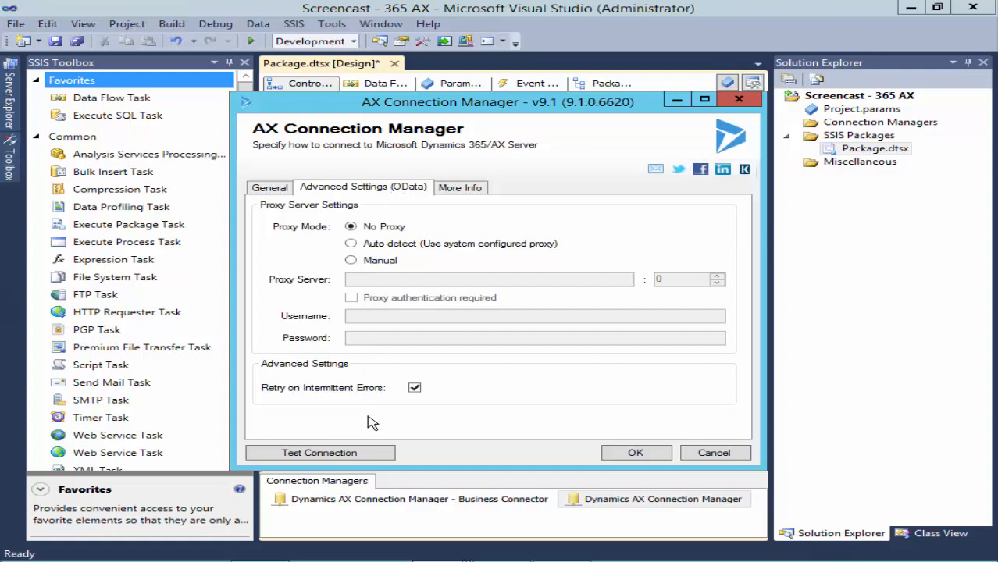
left_click(393, 456)
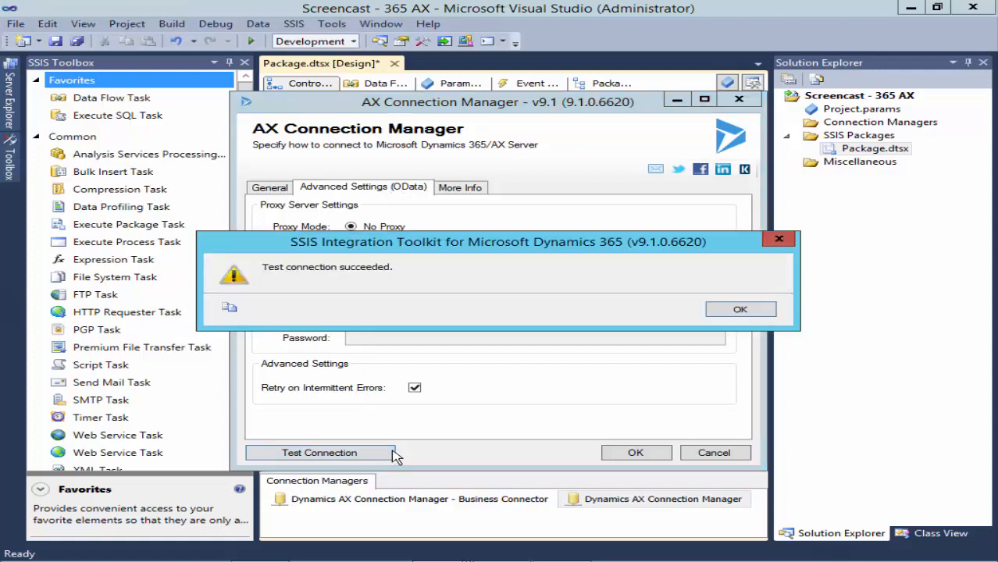
left_click(714, 314)
left_click(638, 454)
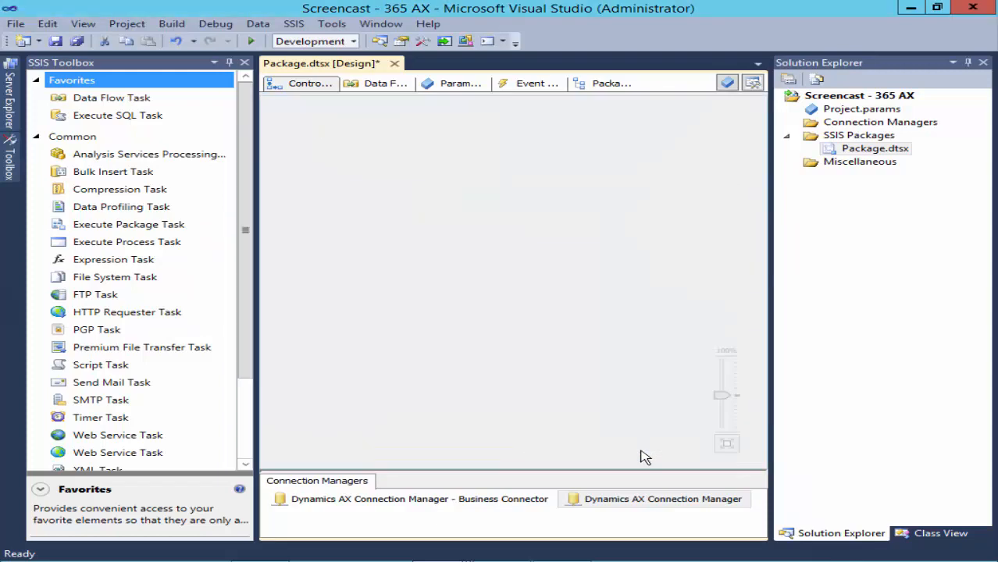
- Rename the connection to 'Dynamics AX Connection Manager - OData', then add and open a Data Flow Task
right_click(637, 498)
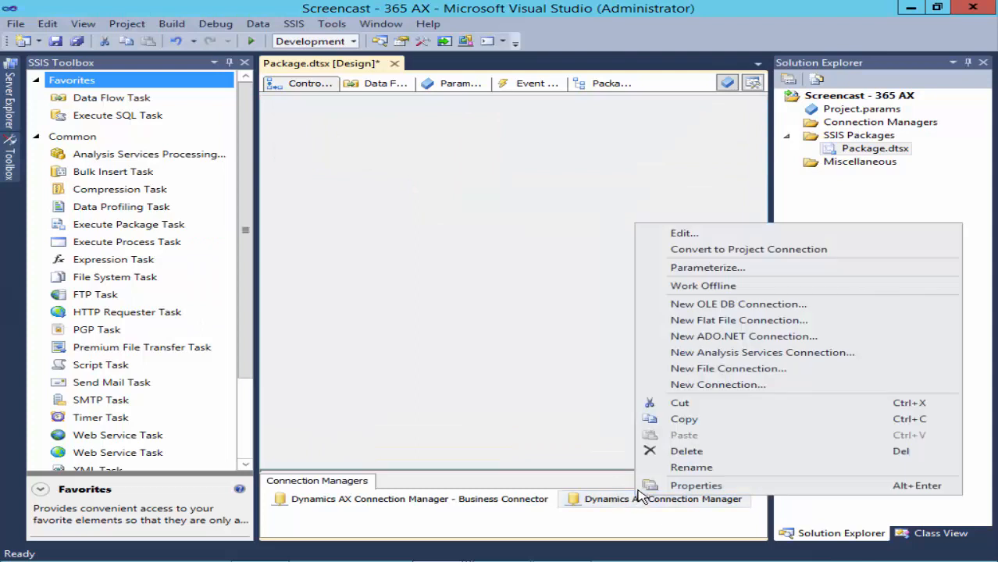
left_click(681, 467)
key("End")
type("- OData")
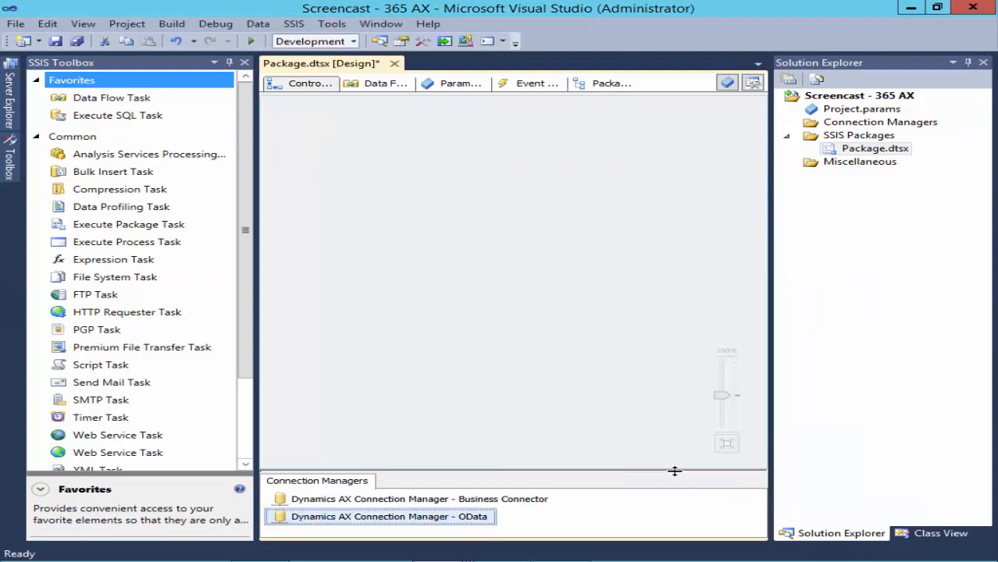
left_click(648, 452)
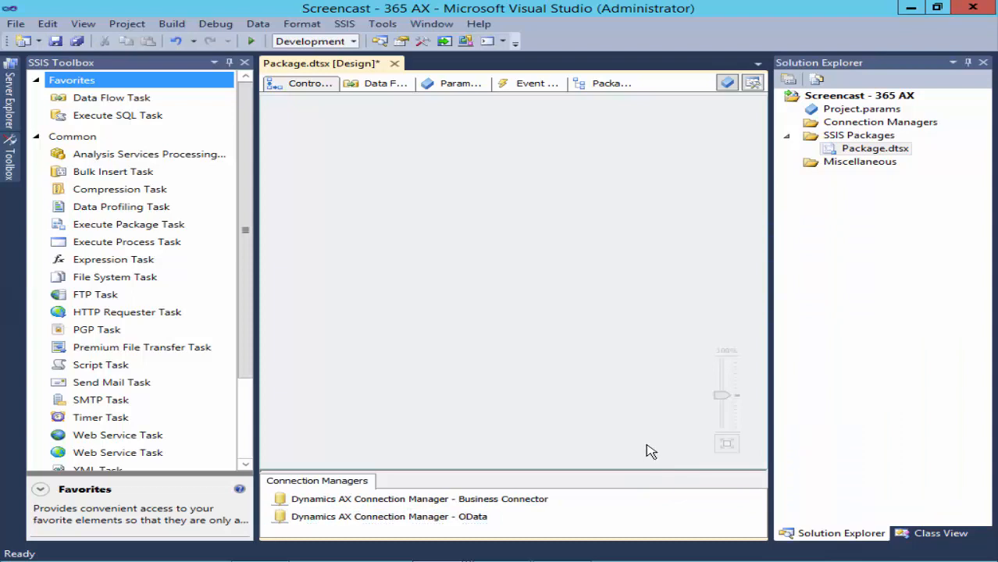
left_click_drag(132, 99, 311, 129)
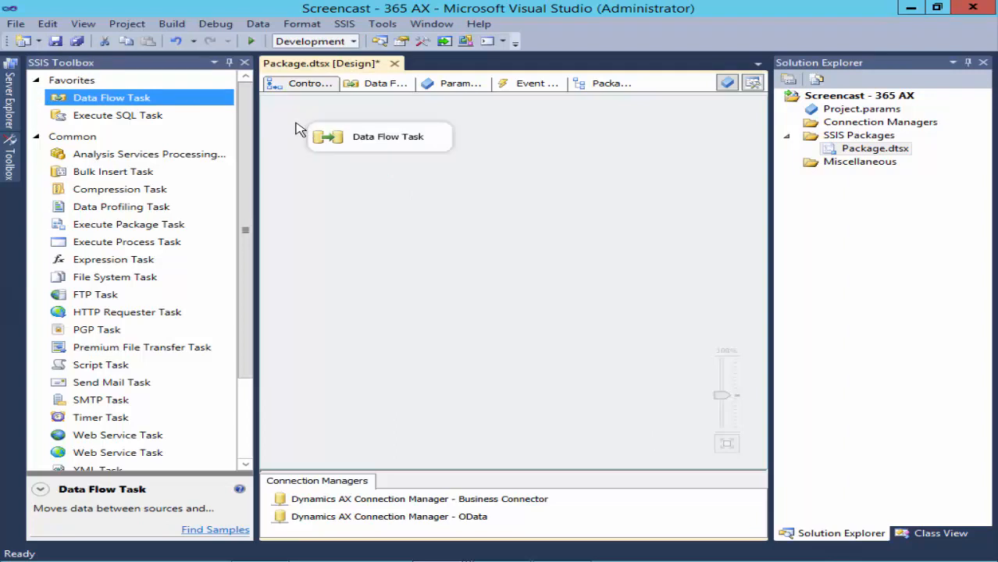
double_click(320, 134)
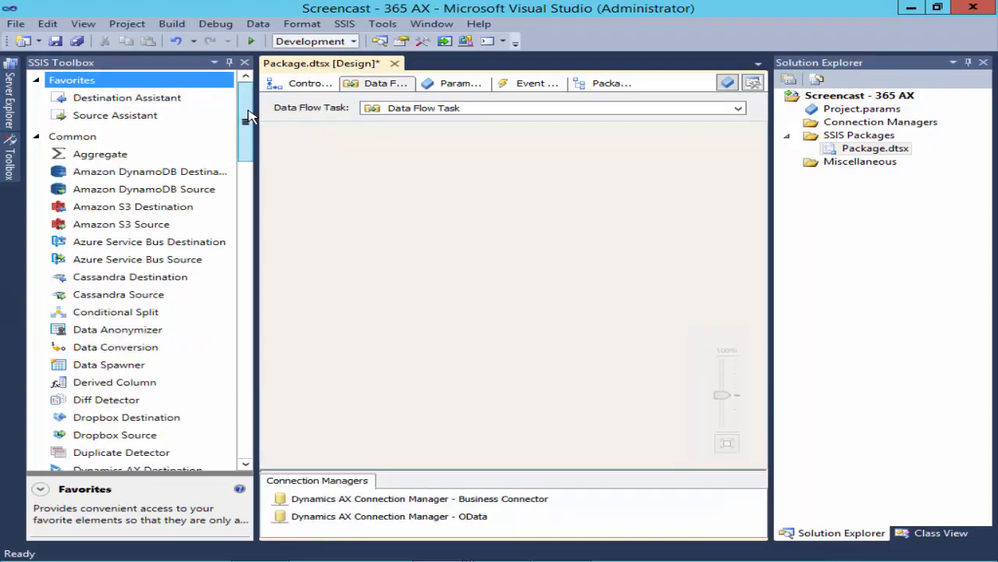
- Read the toolbox descriptions of Dynamics AX Source, Destination and Next Sequence Number
left_click_drag(247, 116, 250, 146)
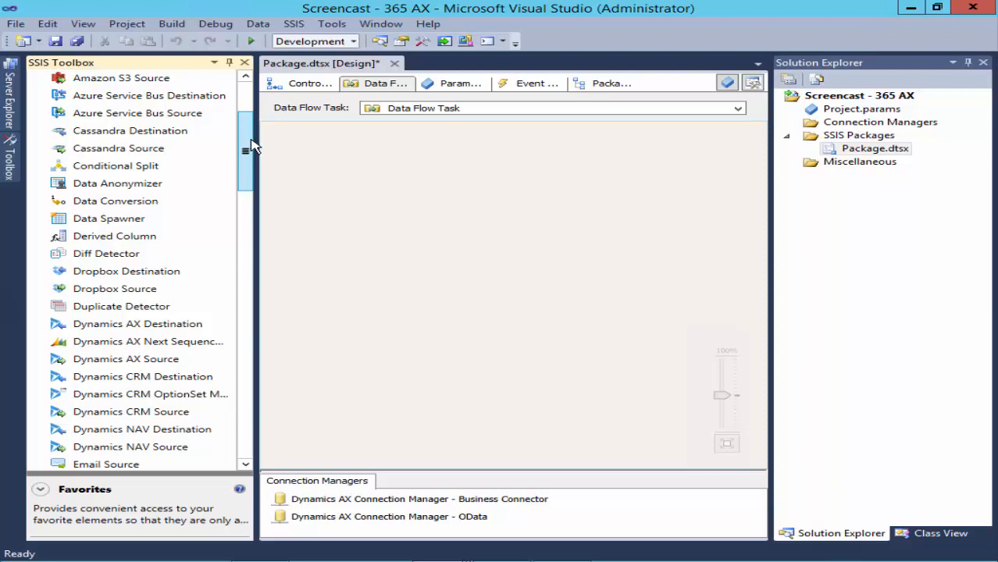
left_click(197, 362)
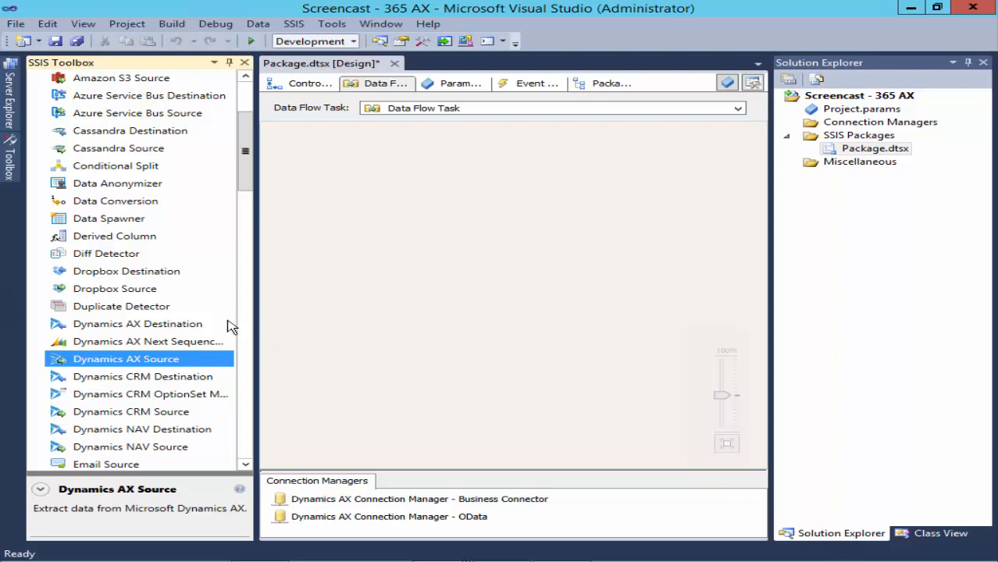
left_click(224, 326)
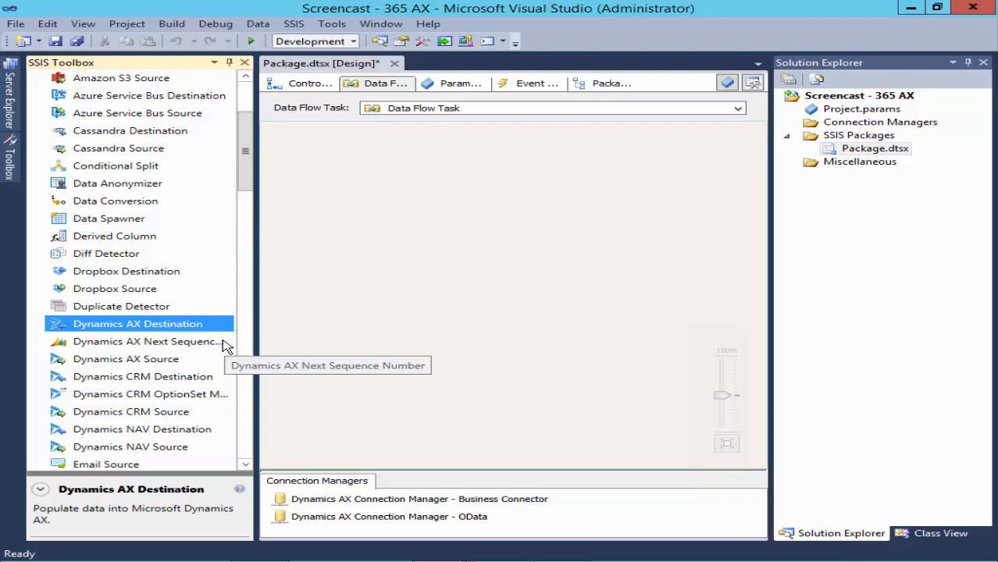
left_click(224, 344)
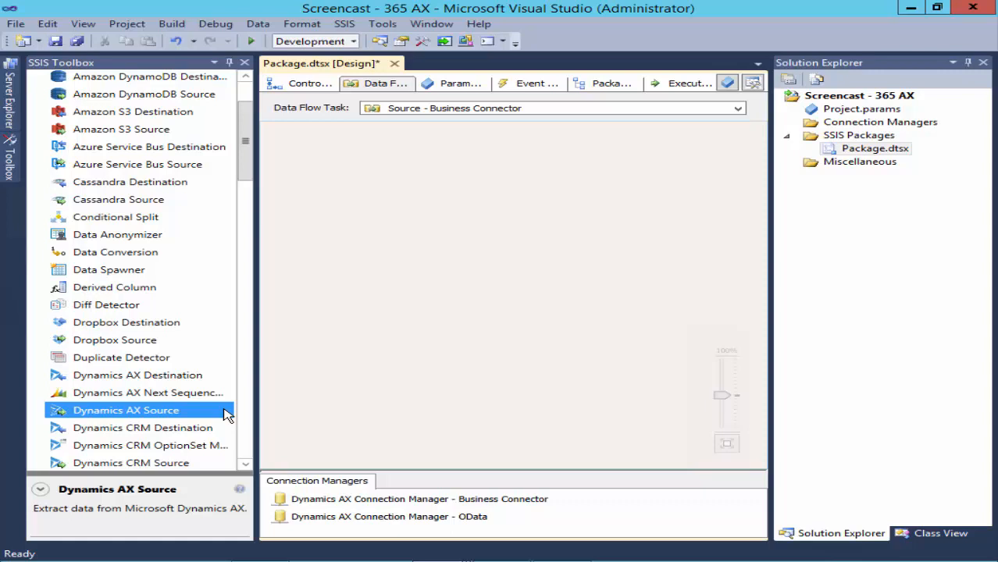
- Add a Dynamics AX Source to the data flow and set its connection to Business Connector
left_click_drag(224, 414, 399, 135)
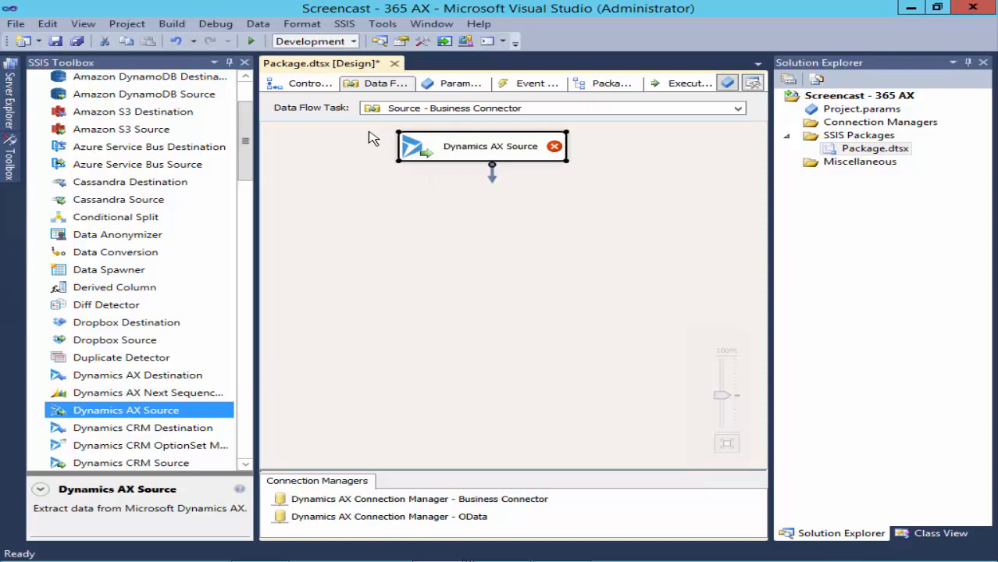
double_click(410, 144)
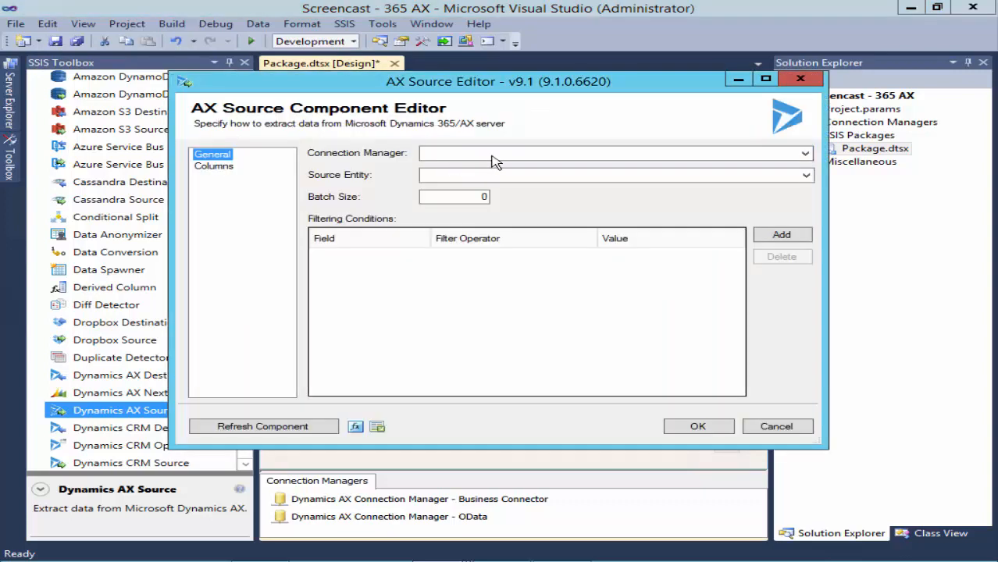
left_click(493, 154)
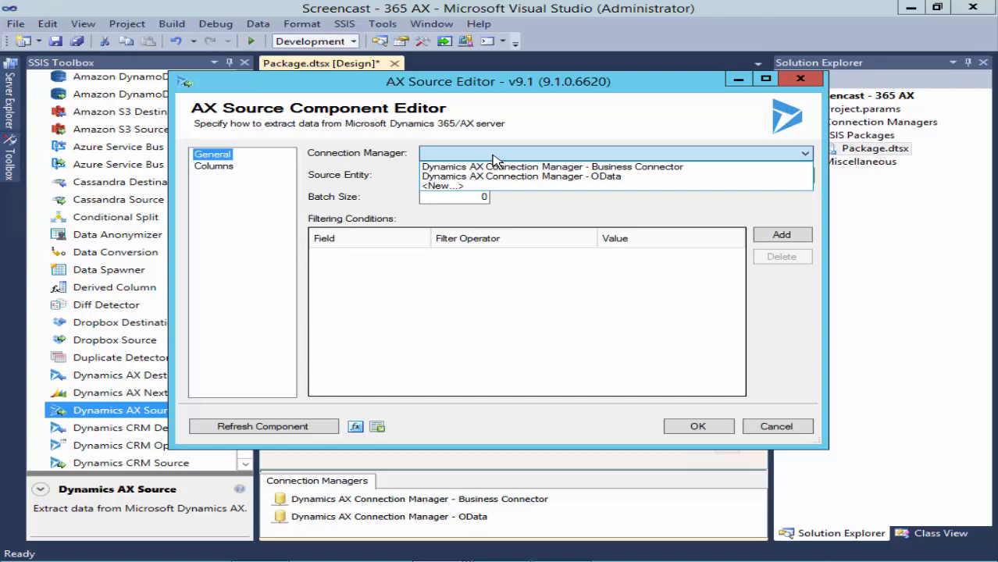
left_click(495, 167)
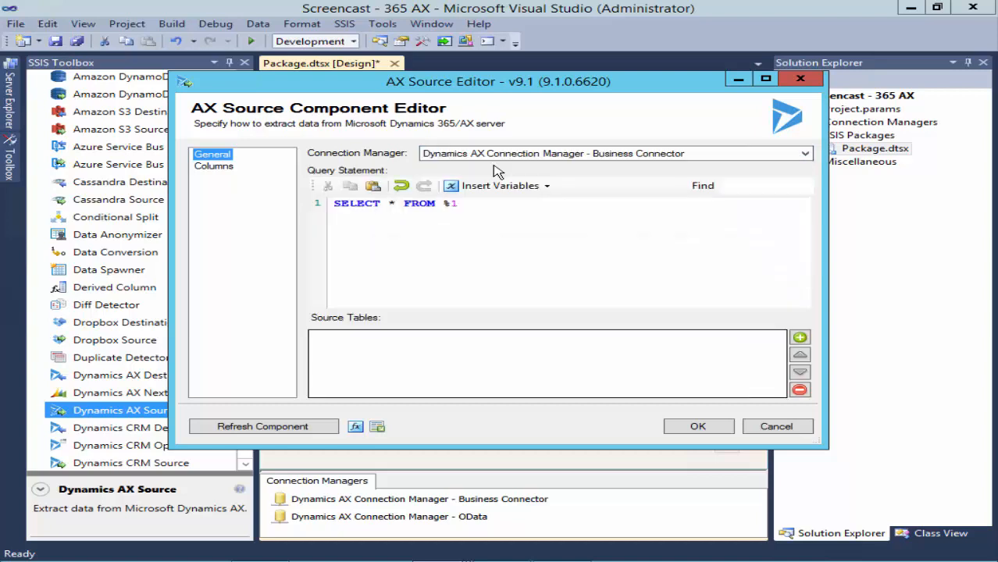
- Map %1 in the SELECT * FROM %1 query to the DocuTable table
left_click(528, 218)
left_click(799, 339)
left_click(741, 347)
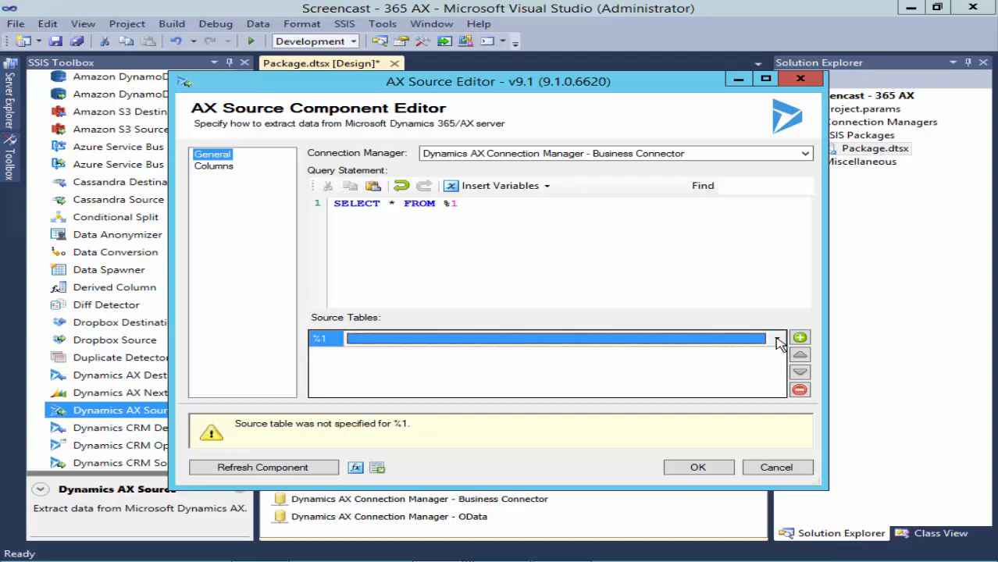
left_click(777, 341)
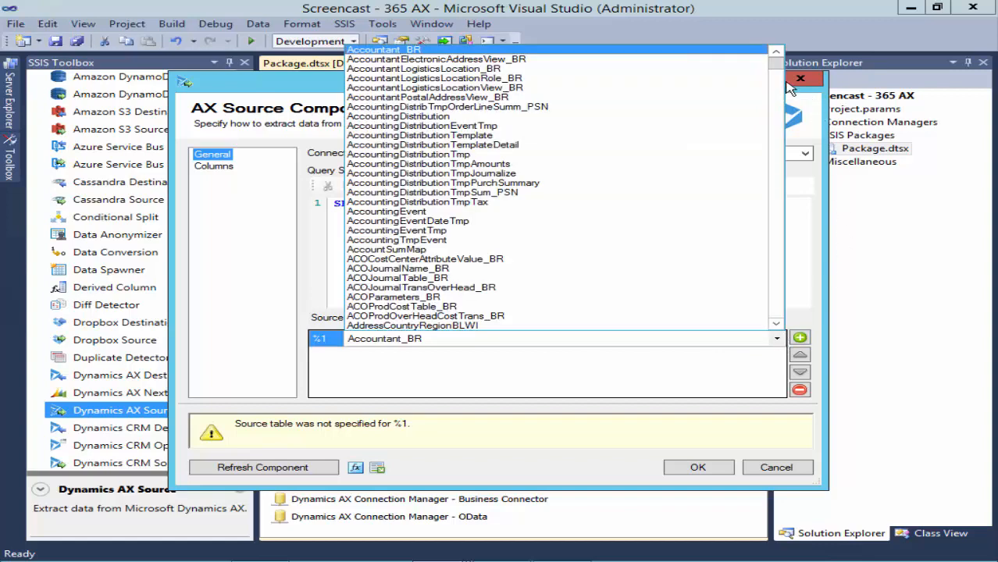
left_click_drag(776, 67, 781, 117)
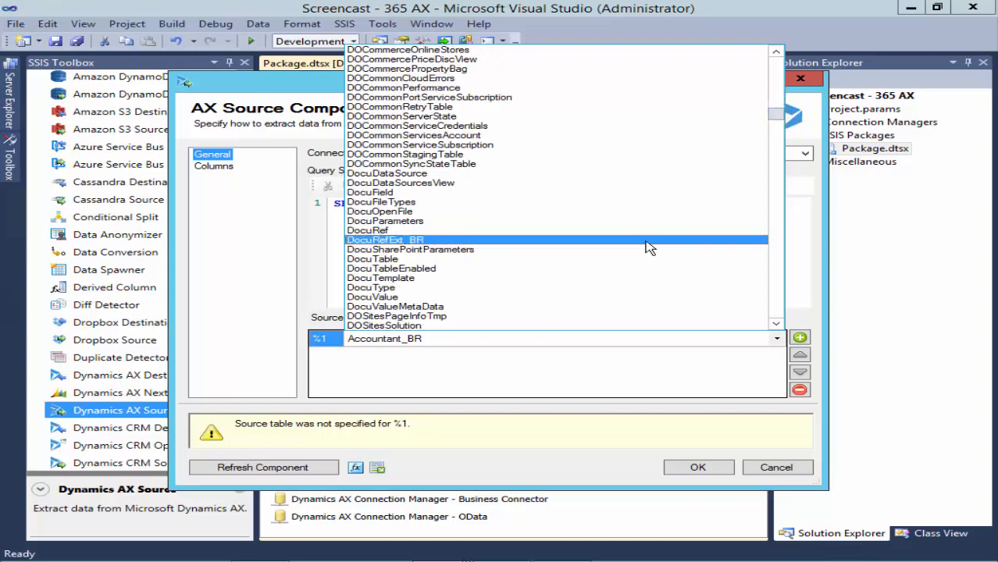
left_click(570, 261)
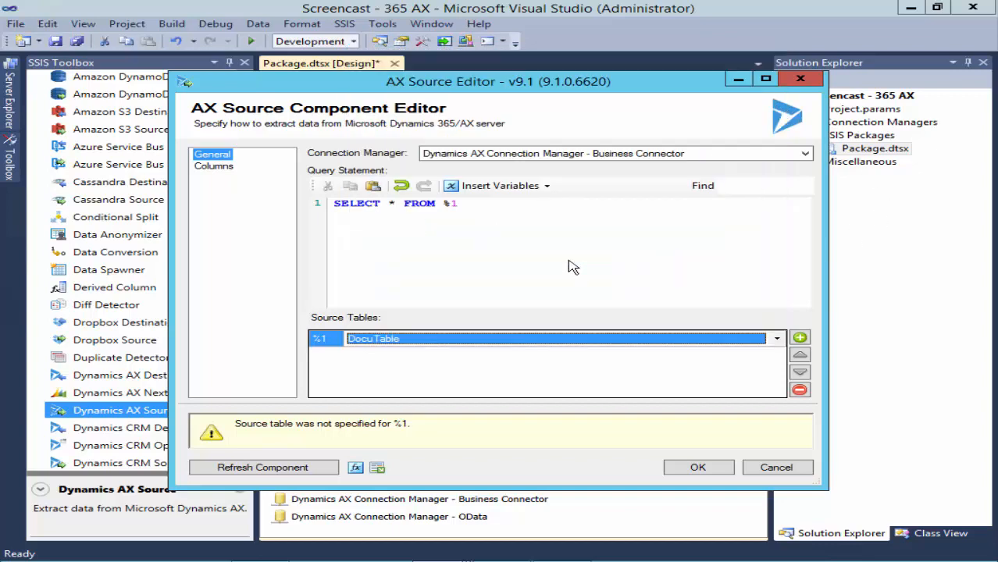
- Refresh the AX source to load DocuTable's 20 fields and show its Columns page
left_click(324, 475)
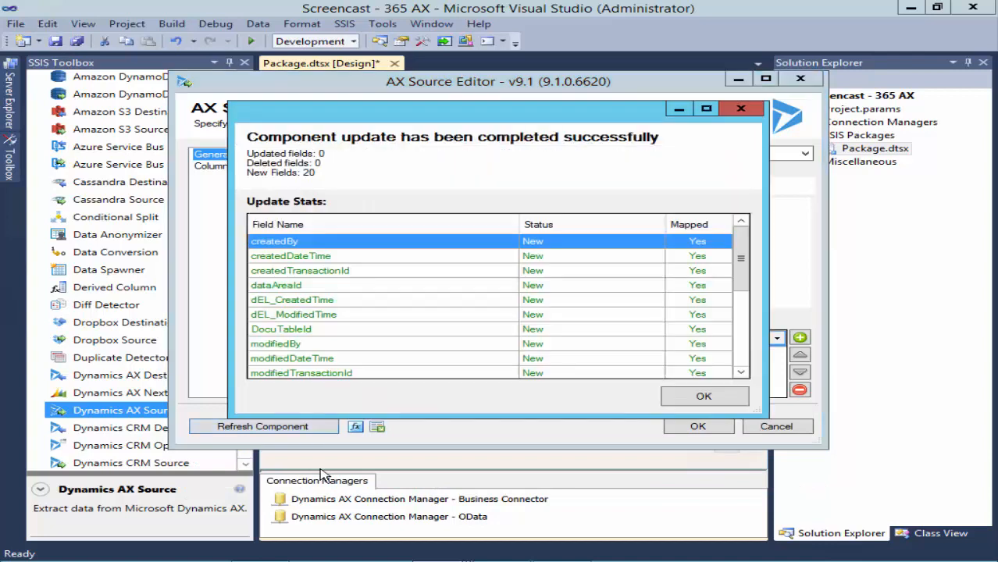
left_click(697, 400)
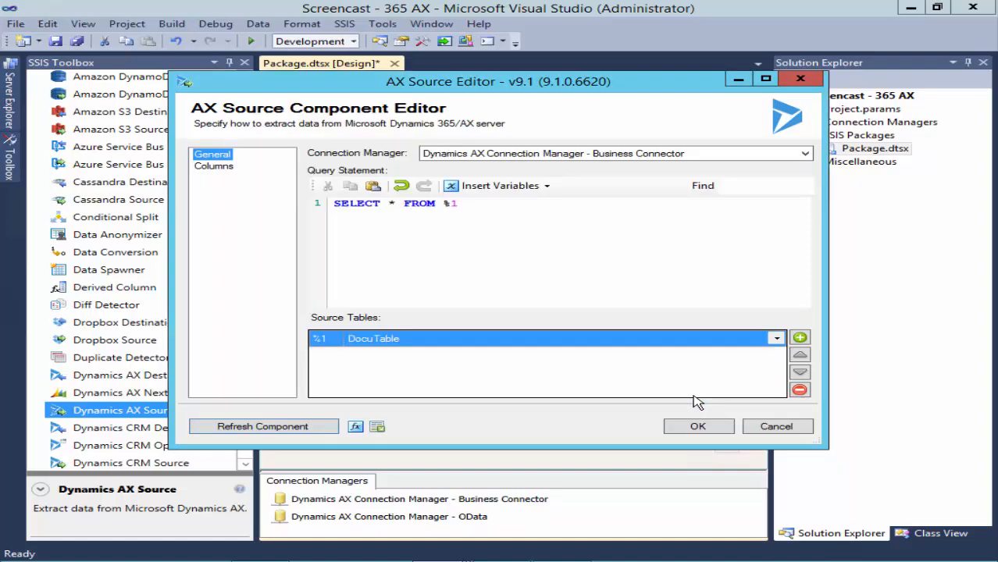
left_click(212, 166)
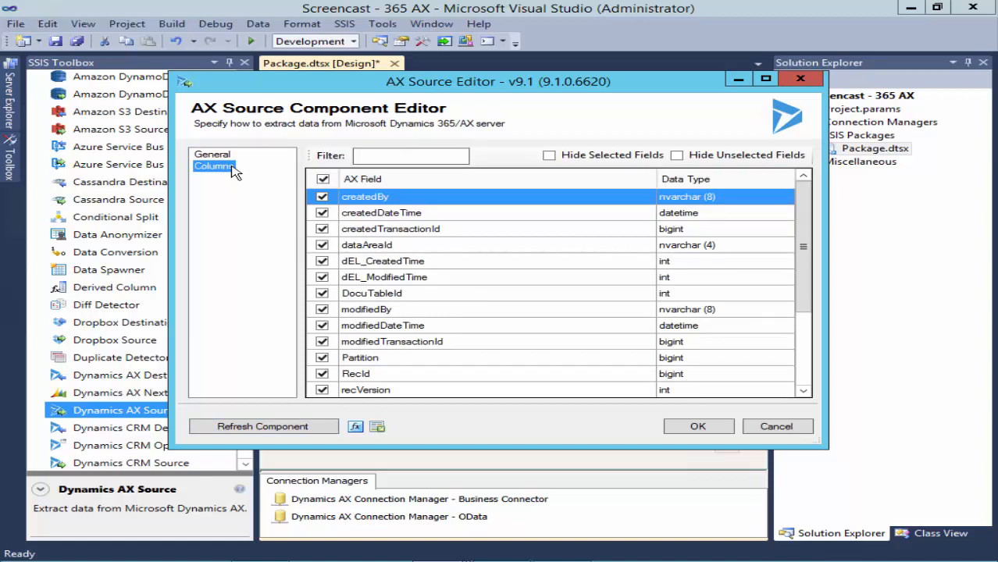
- Save the source, execute the Business Connector data flow task, then stop debugging
left_click(697, 426)
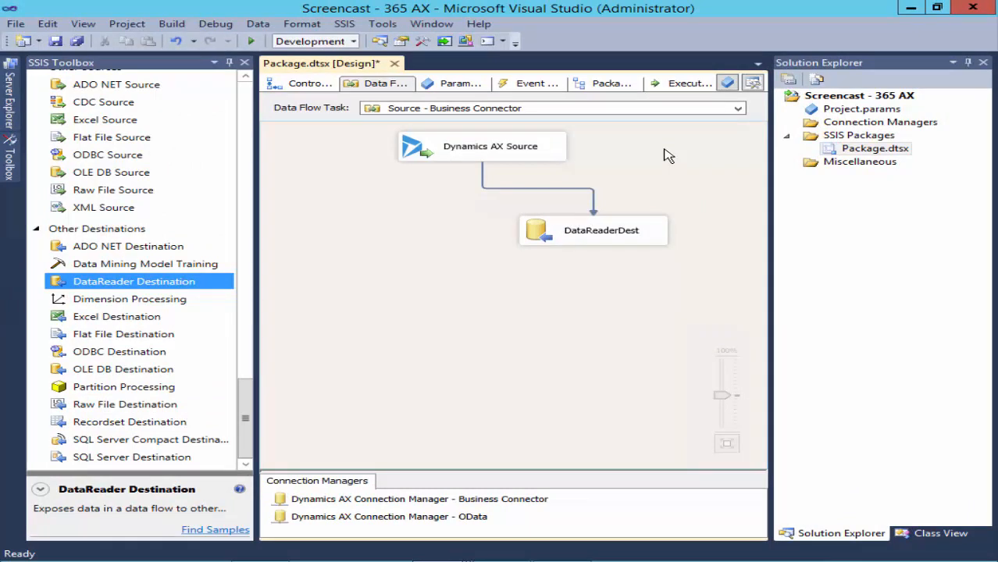
right_click(665, 151)
left_click(691, 231)
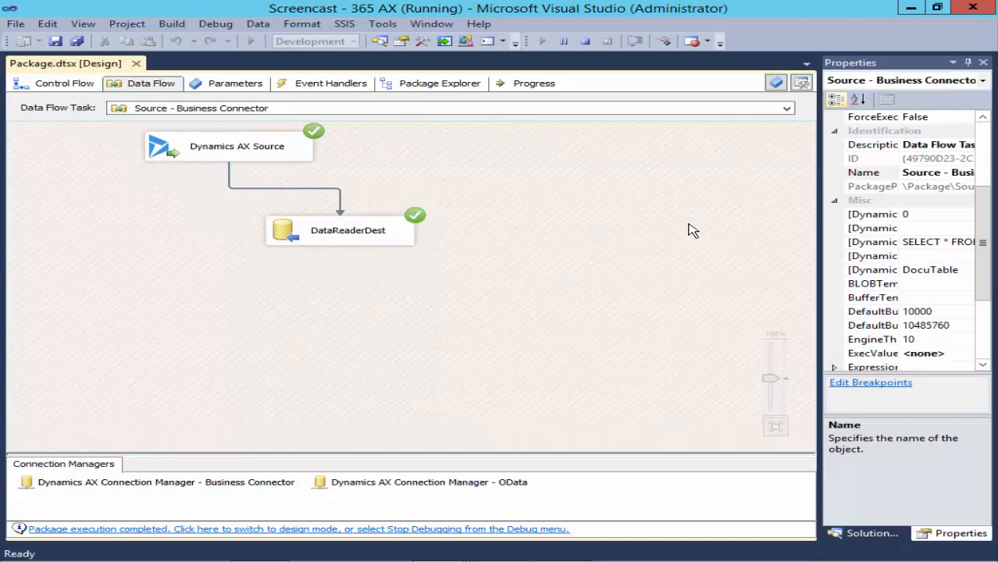
left_click(588, 41)
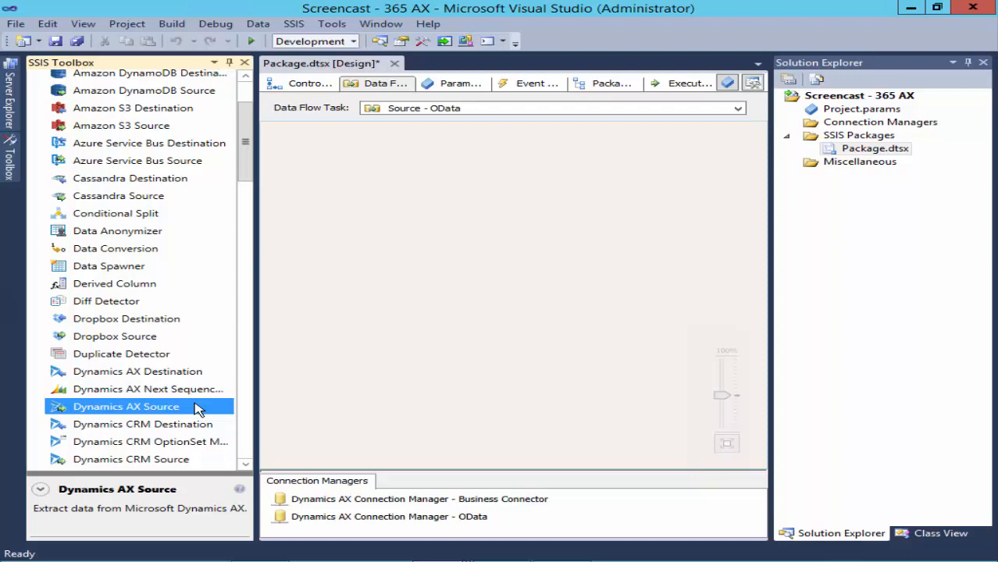
- Add a Dynamics AX Source reading the Customer entity over the OData connection
left_click_drag(197, 409, 386, 142)
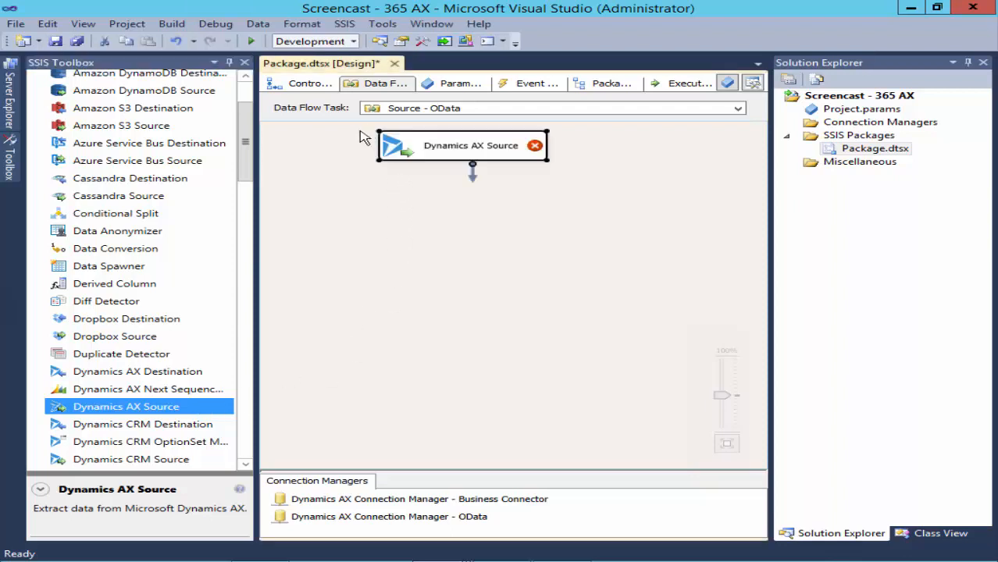
double_click(427, 155)
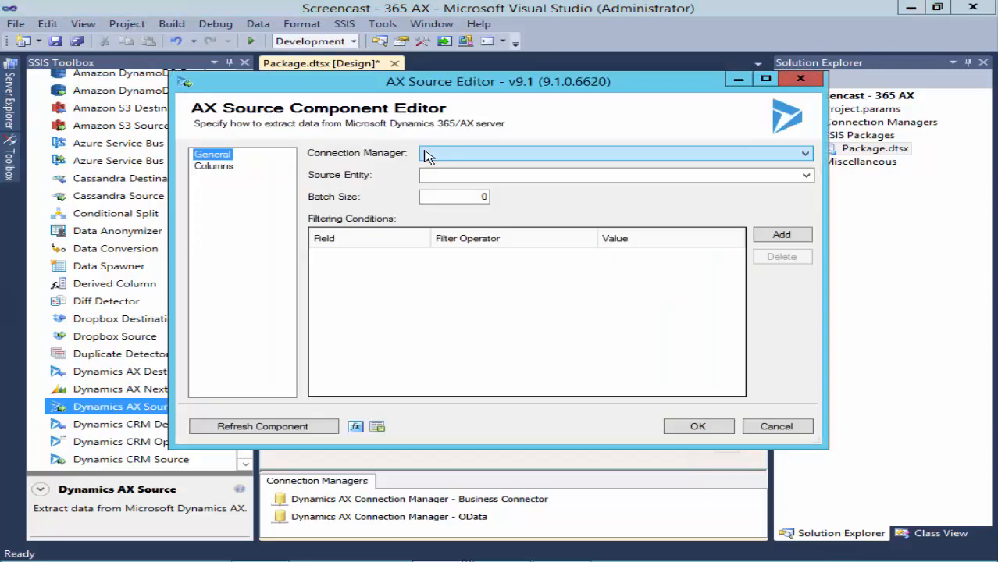
left_click(427, 155)
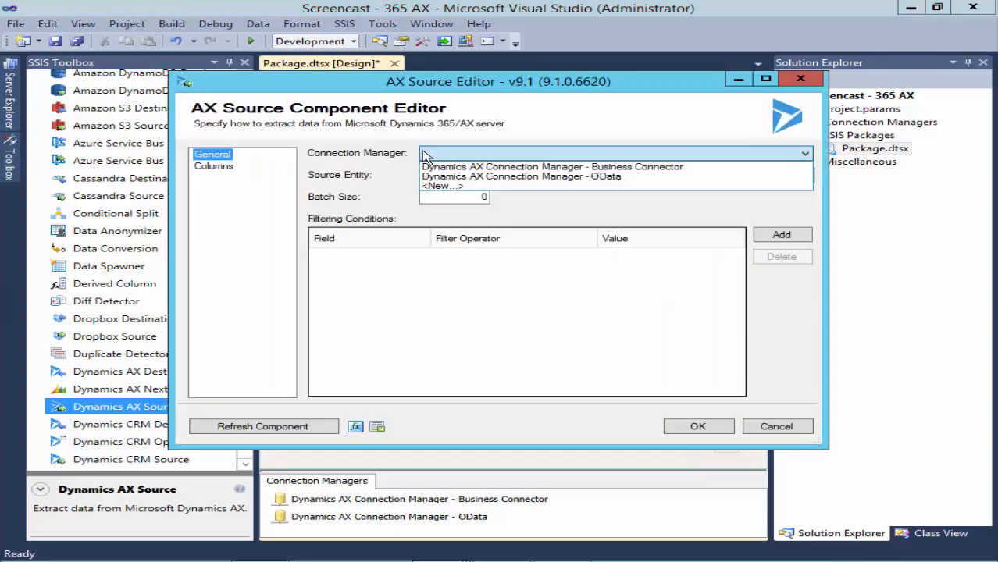
left_click(430, 177)
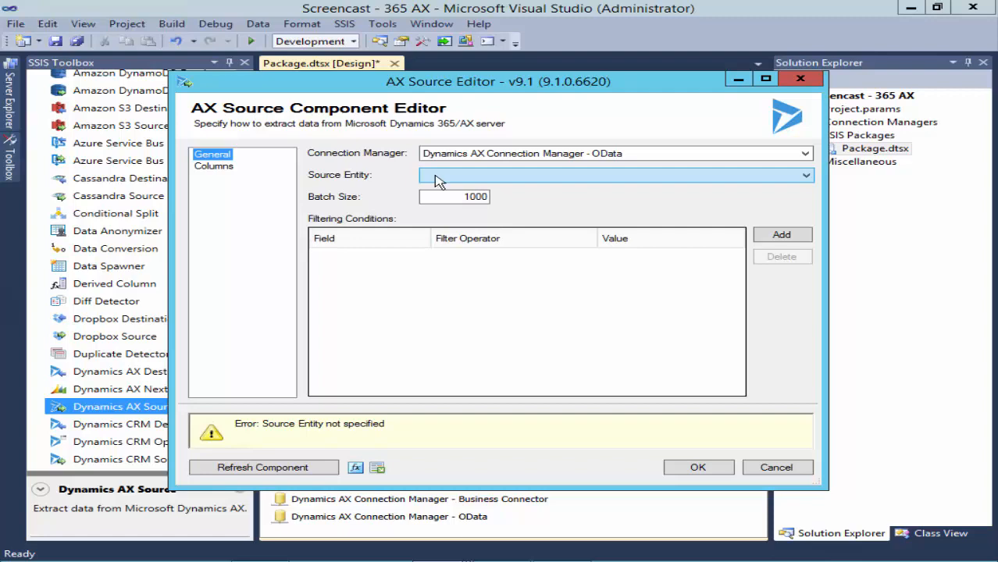
left_click(439, 176)
key("Down")
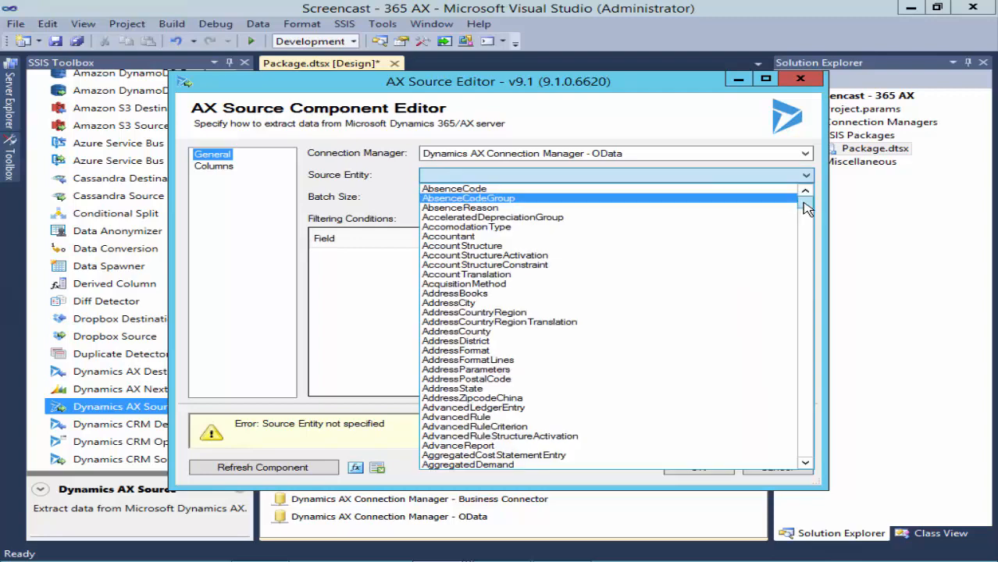
left_click_drag(807, 207, 815, 266)
left_click(778, 256)
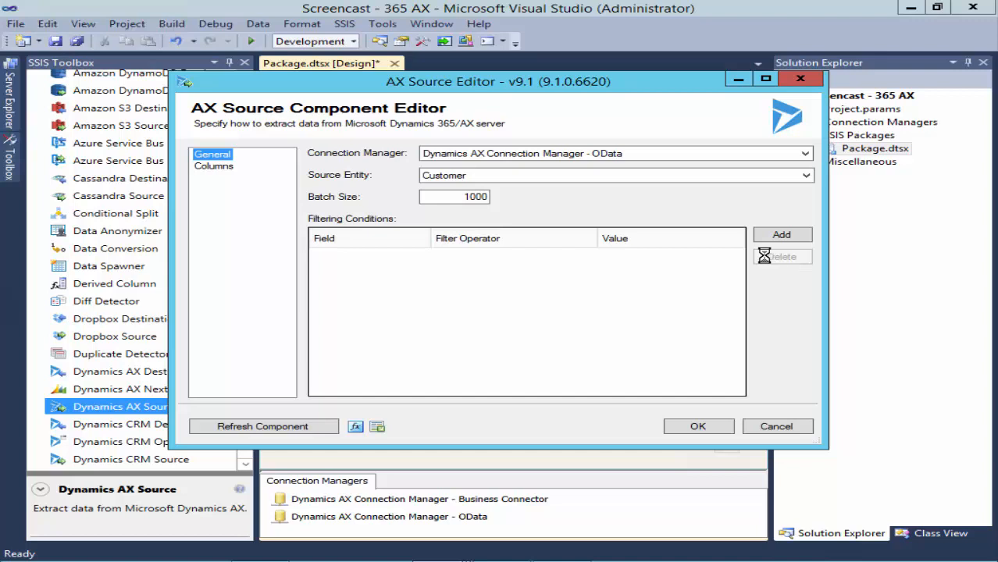
left_click(442, 197)
- Add a filter: AddressCountryRegionId Equal Canada
left_click(780, 235)
left_click(422, 256)
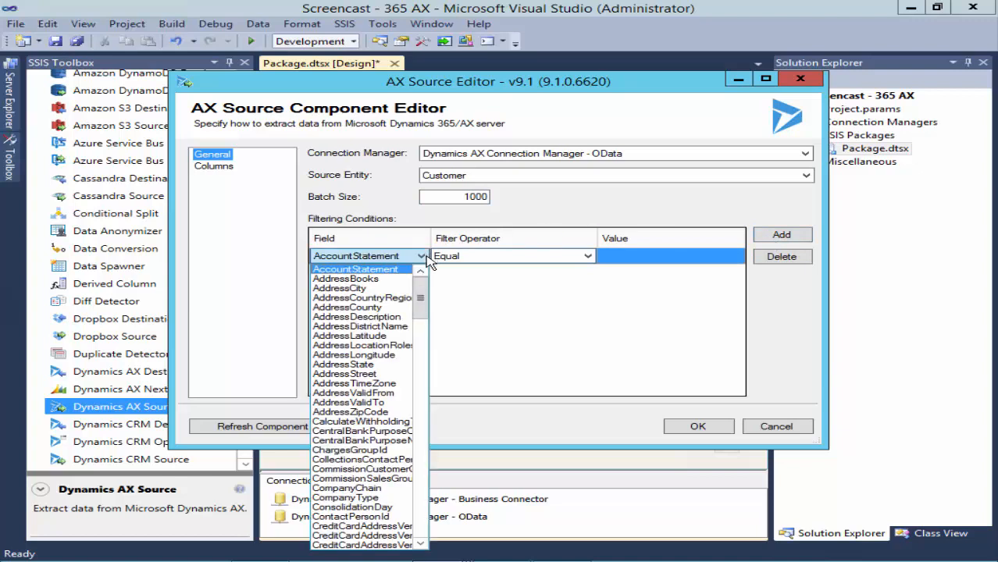
left_click(428, 302)
left_click(589, 256)
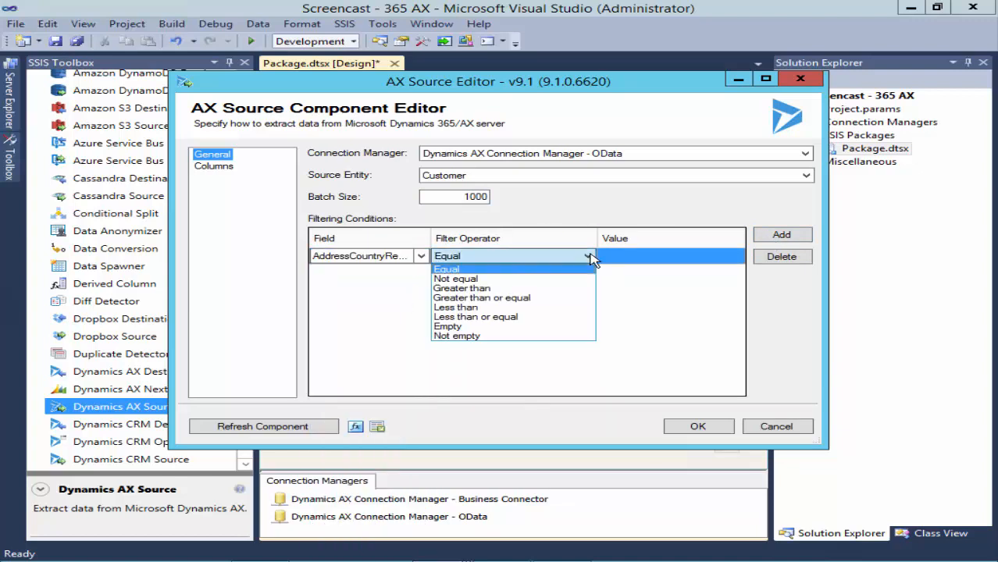
left_click(635, 264)
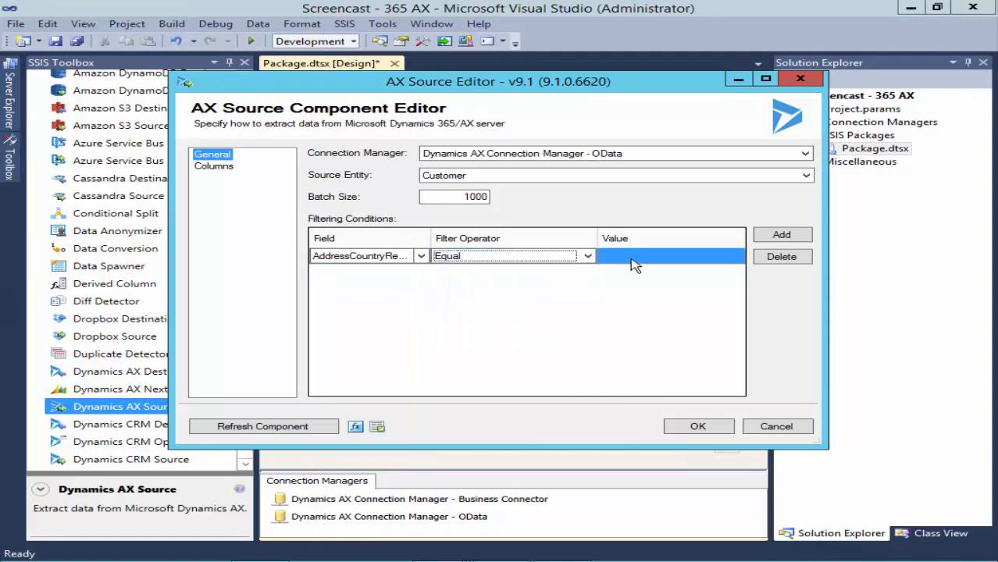
left_click(633, 263)
type("Canada")
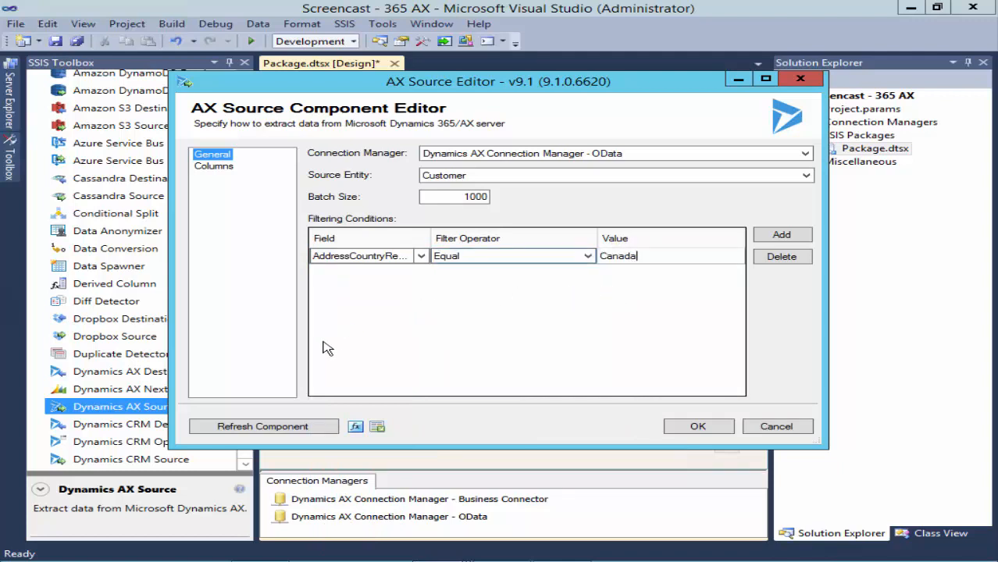
- Refresh the component, review the Customer output columns, and save the source settings
left_click(322, 425)
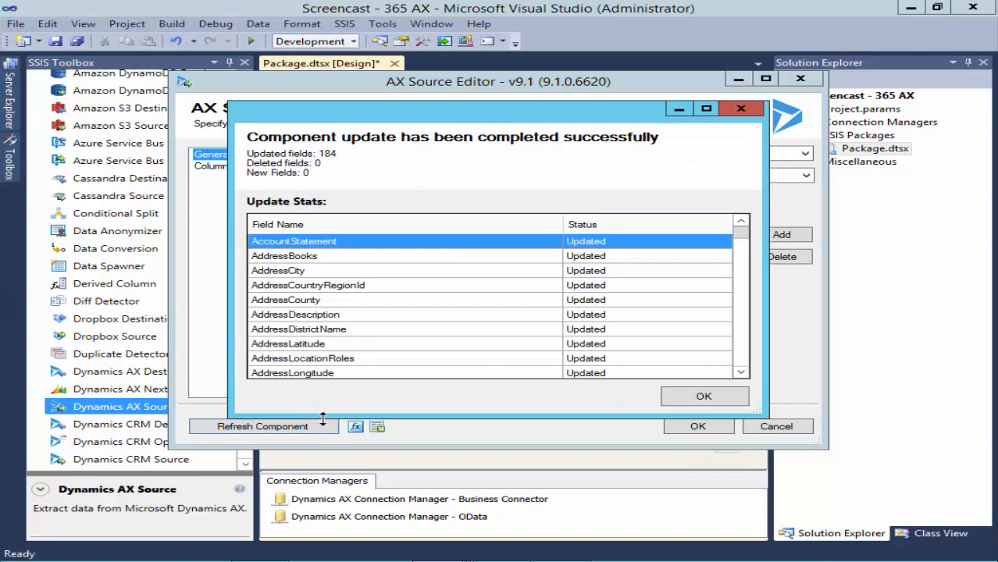
left_click(677, 397)
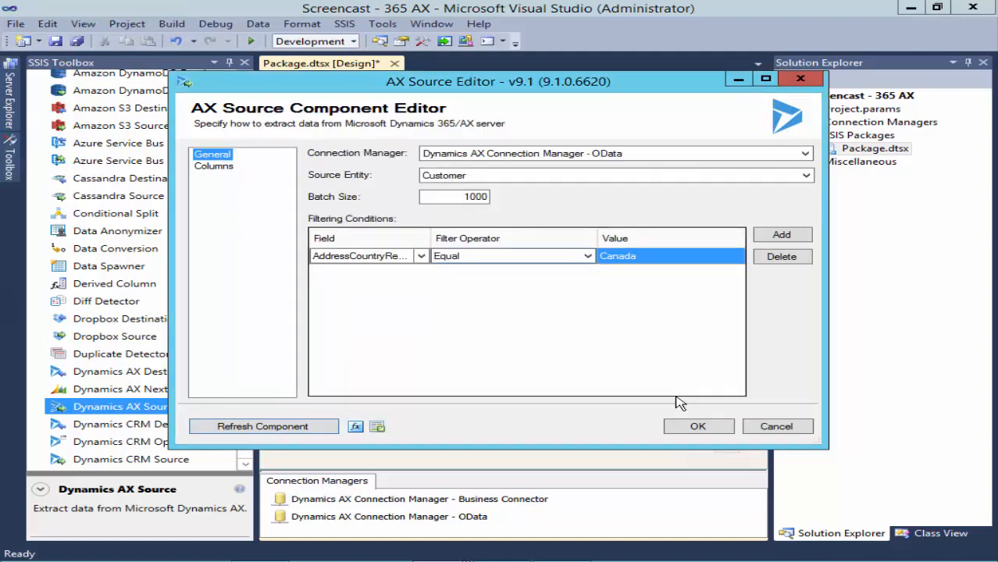
left_click(218, 169)
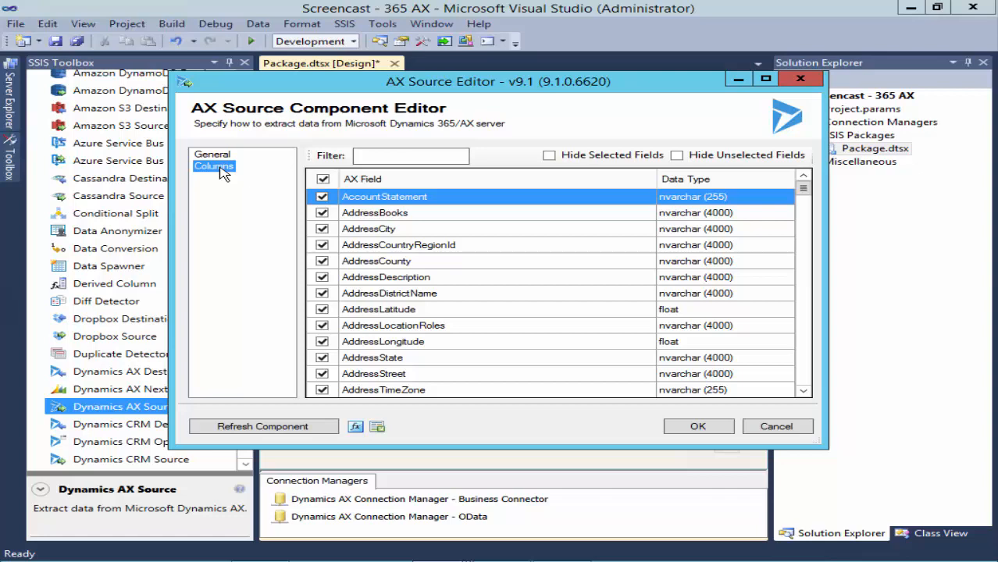
left_click(678, 428)
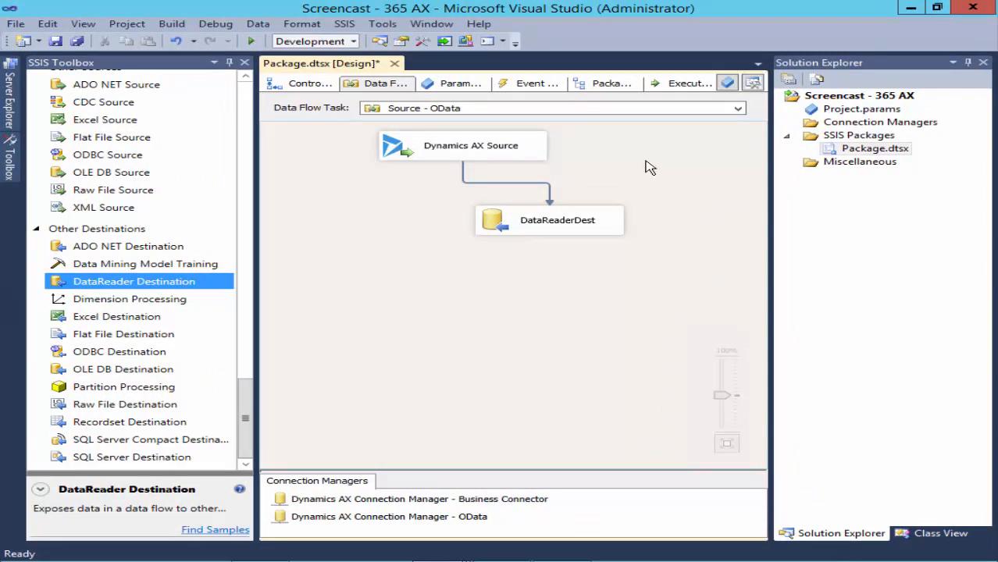
- Execute the OData customer data flow task, then stop debugging to return to design
right_click(647, 165)
left_click(677, 242)
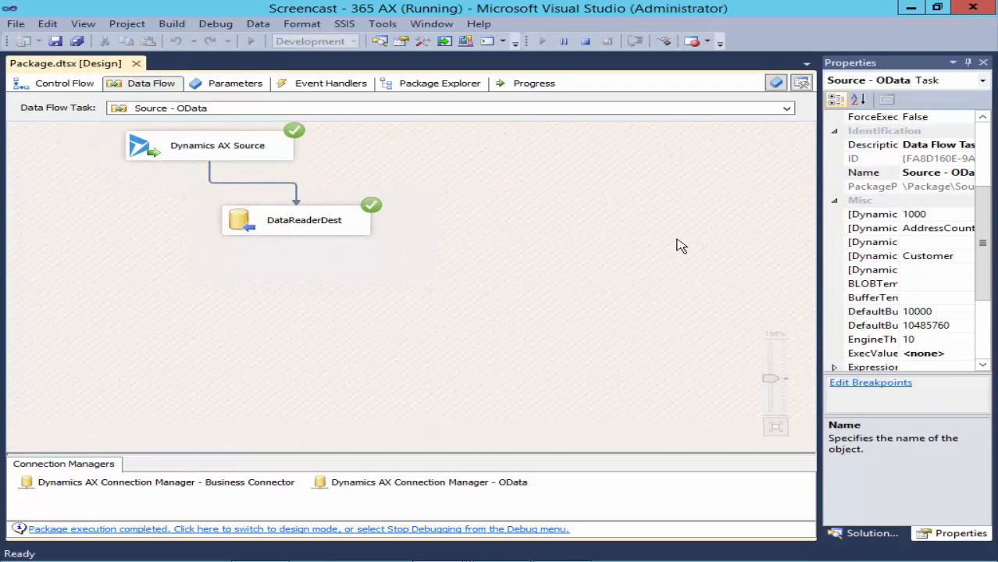
left_click(586, 43)
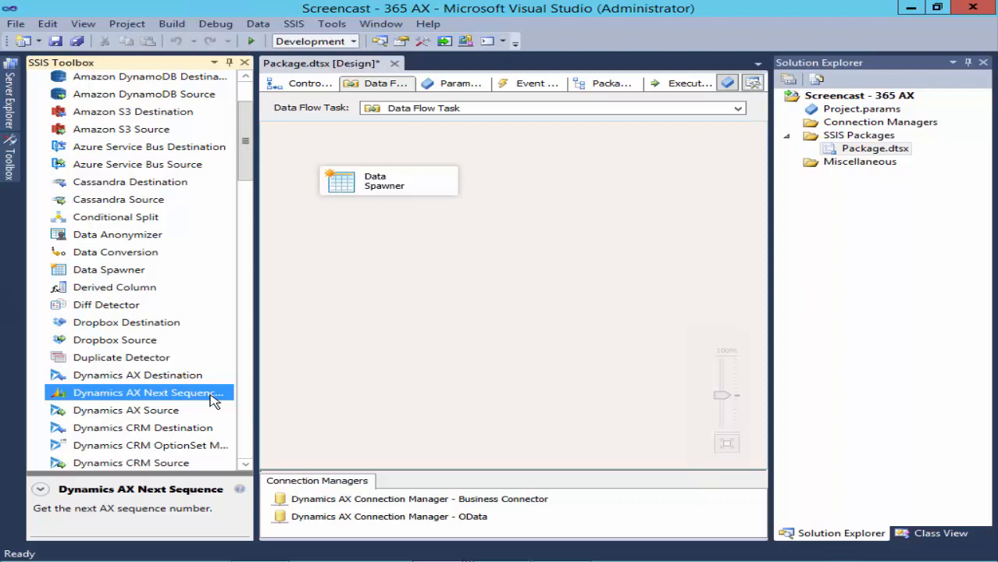
- Add a Next Sequence Number component after Data Spawner using the Business Connector connection
left_click_drag(212, 400, 520, 254)
left_click(389, 200)
double_click(537, 256)
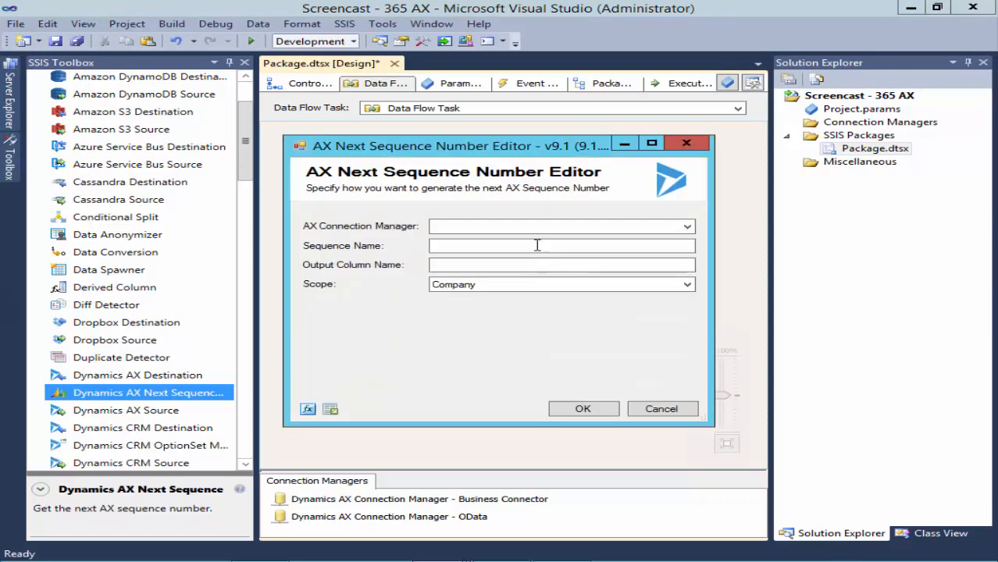
left_click(528, 227)
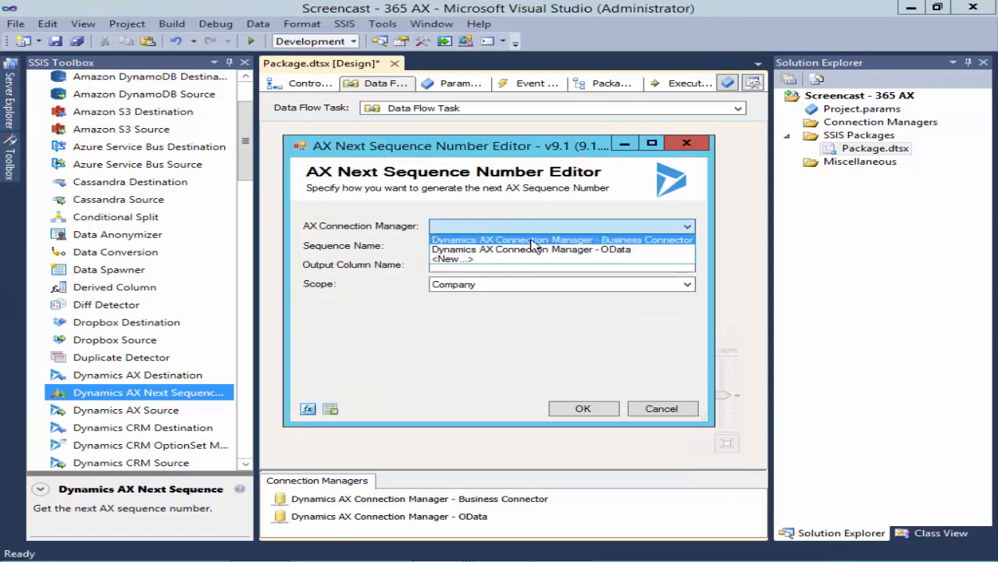
left_click(529, 240)
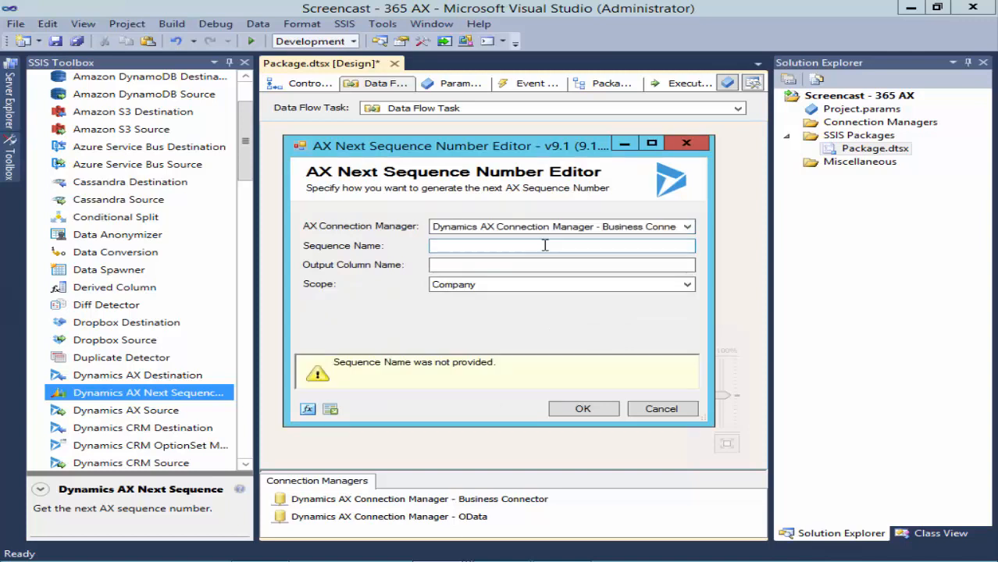
- Set sequence Proj_1, output column ProjId and scope Company, then confirm
left_click(557, 245)
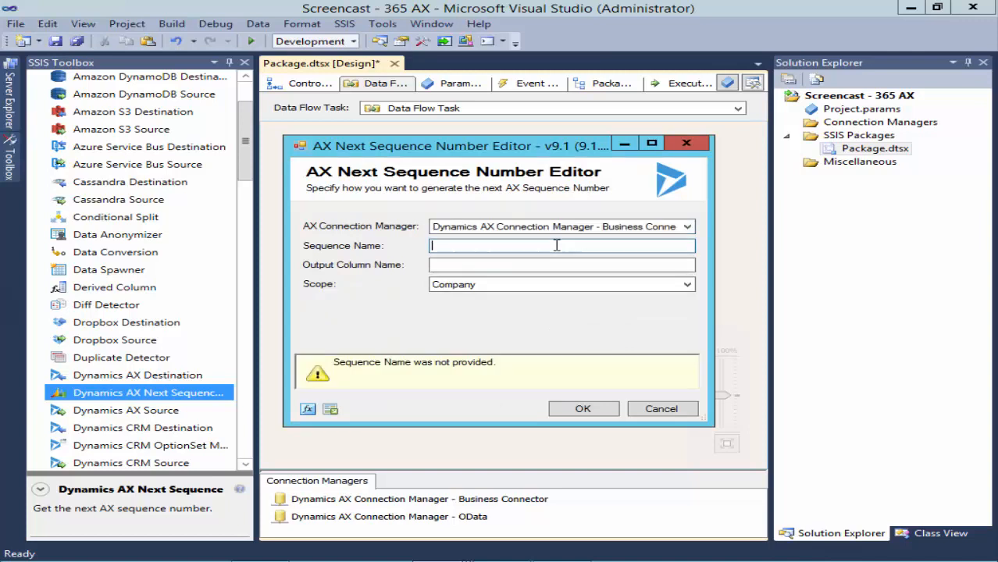
type("Proj_1")
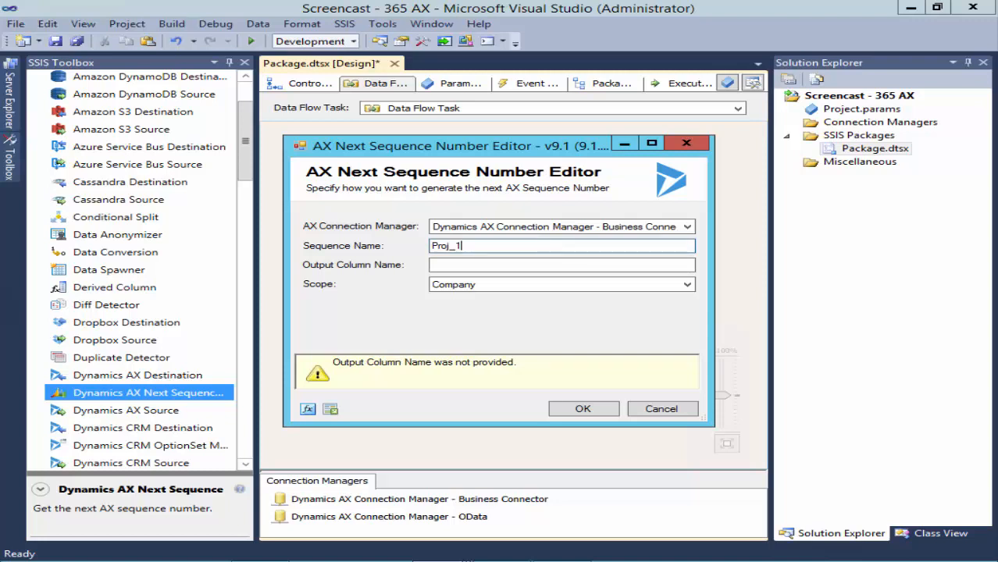
left_click(535, 265)
type("ProjId")
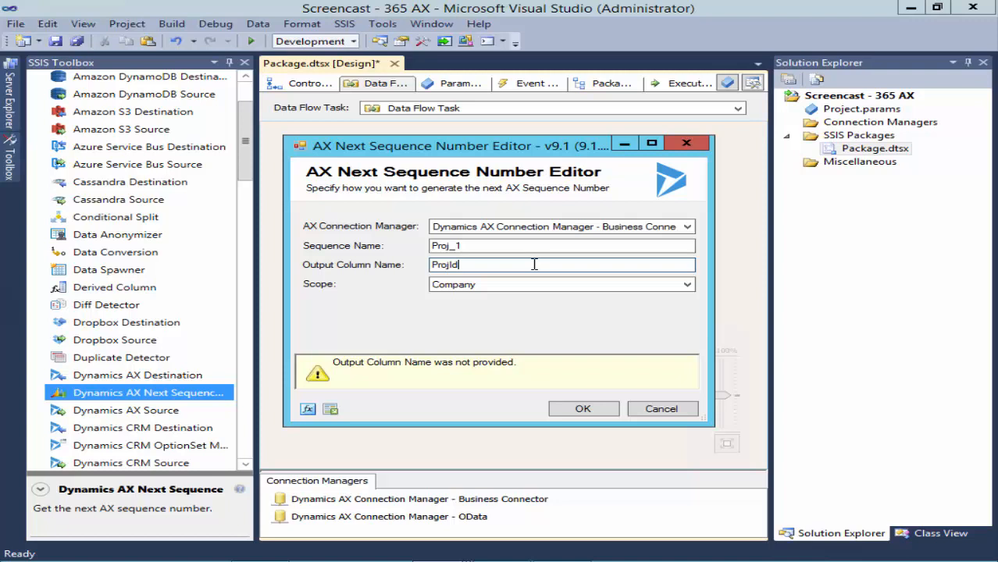
left_click(638, 285)
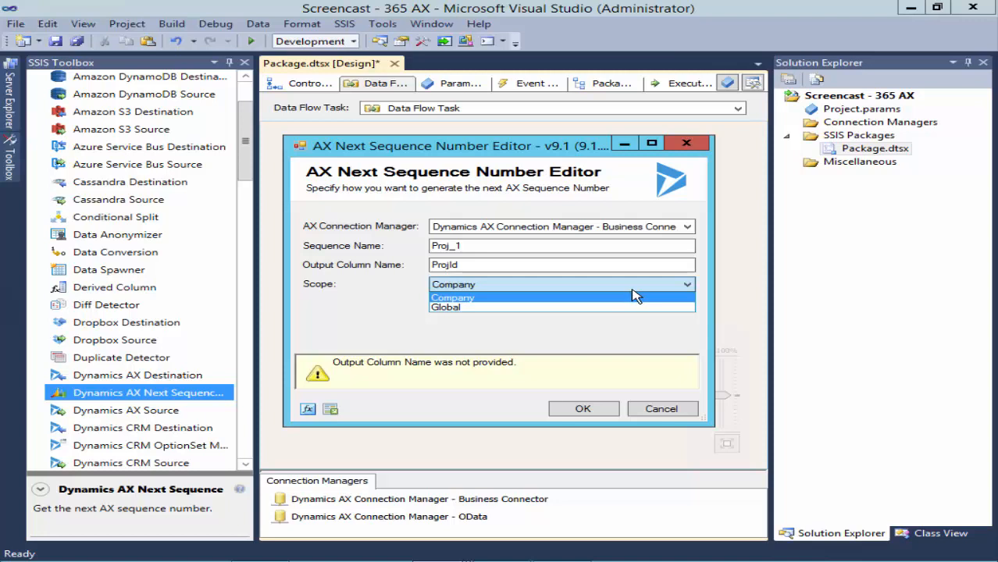
left_click(621, 298)
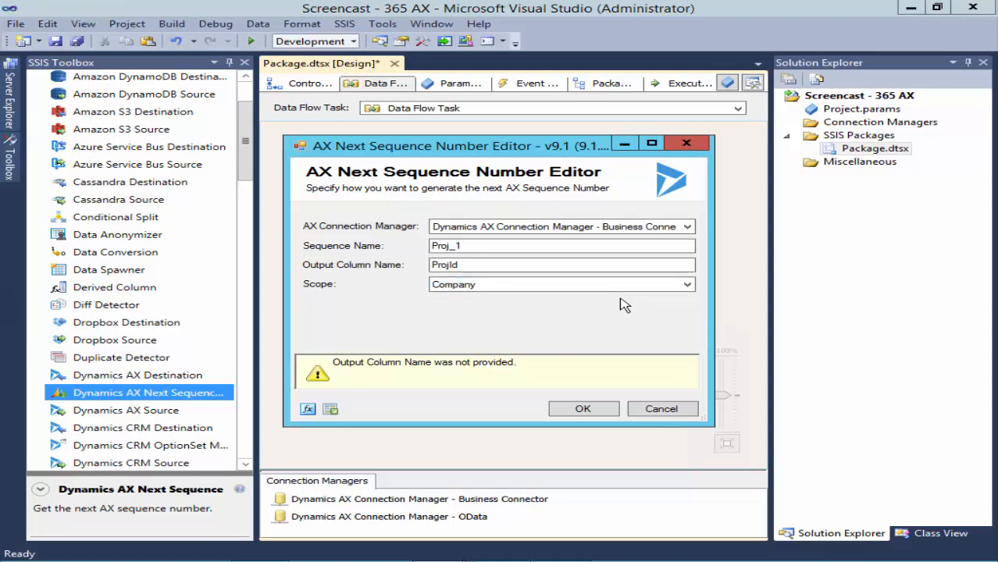
left_click(599, 409)
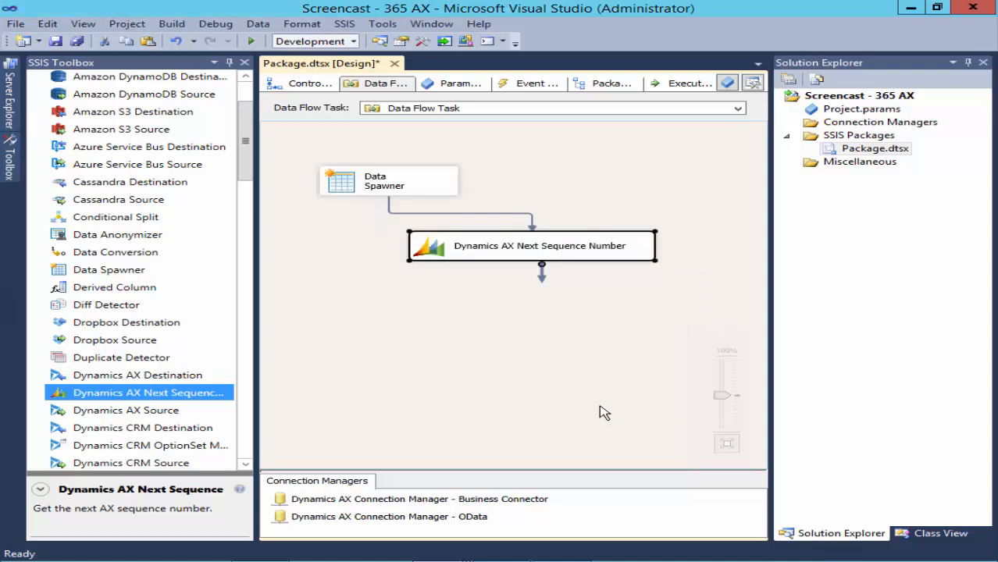
- Add a Dynamics AX Destination and connect the Next Sequence Number output to it
left_click(604, 412)
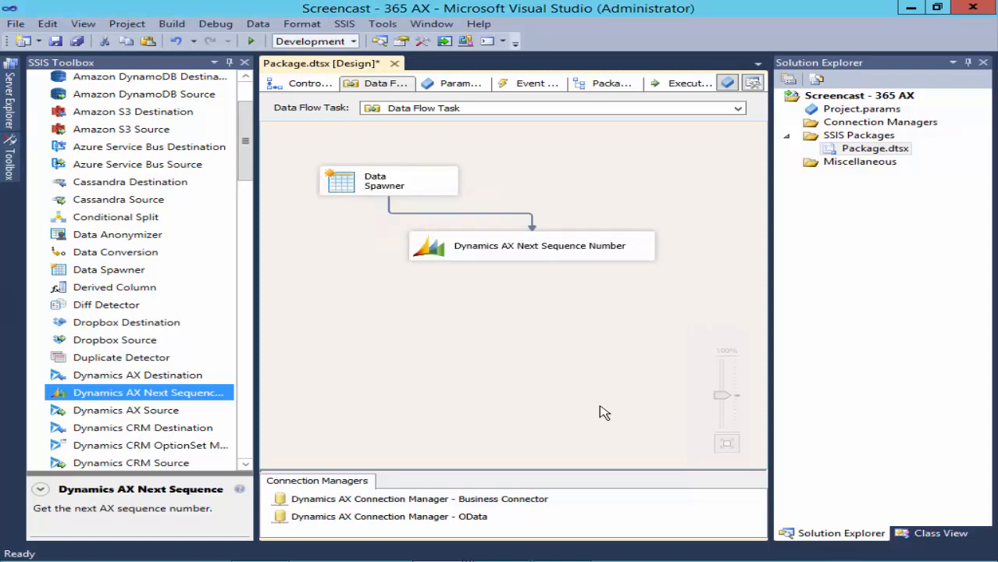
left_click_drag(214, 377, 555, 296)
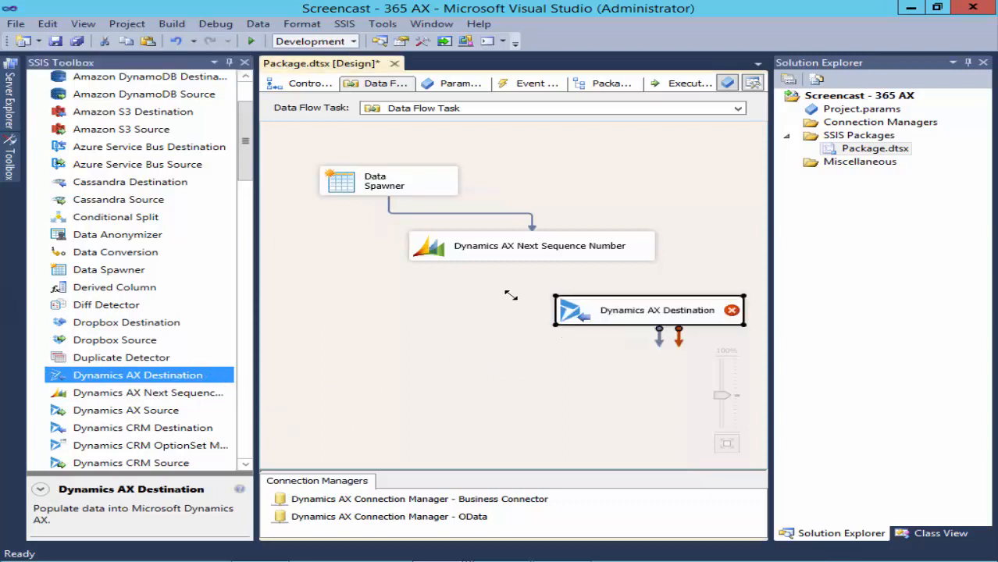
left_click(525, 254)
left_click_drag(541, 270, 609, 310)
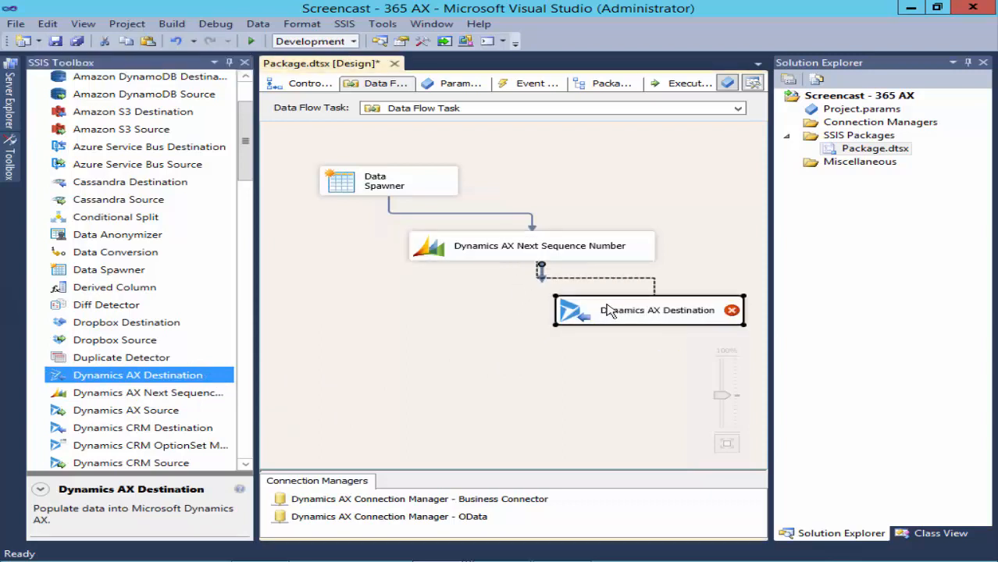
- Set the destination's connection manager to Business Connector
double_click(610, 310)
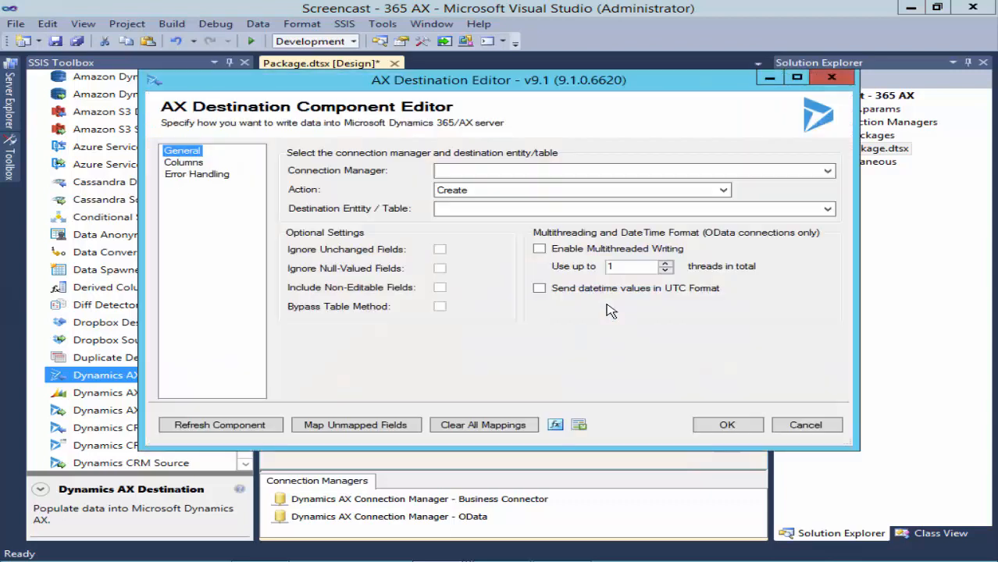
left_click(771, 180)
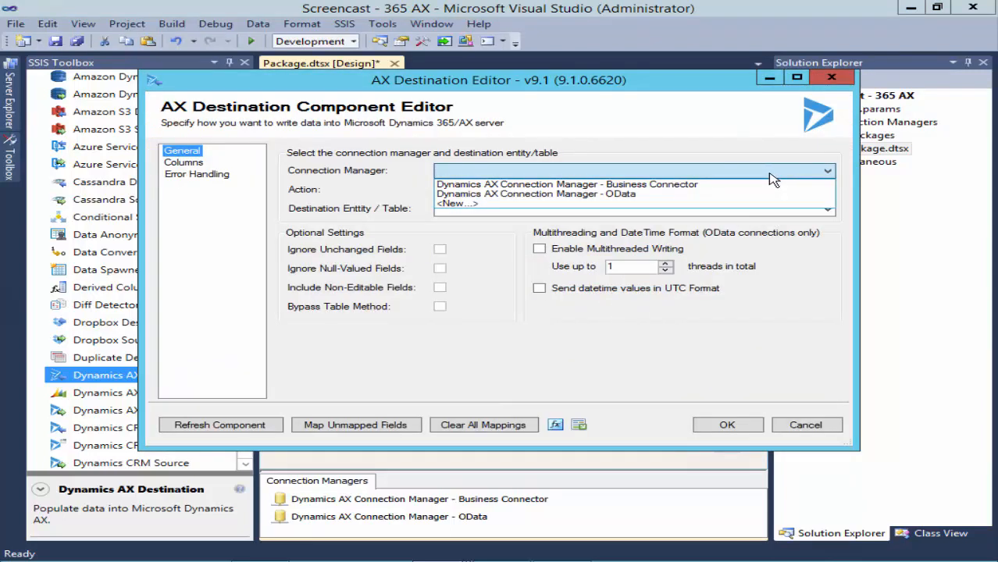
left_click(734, 186)
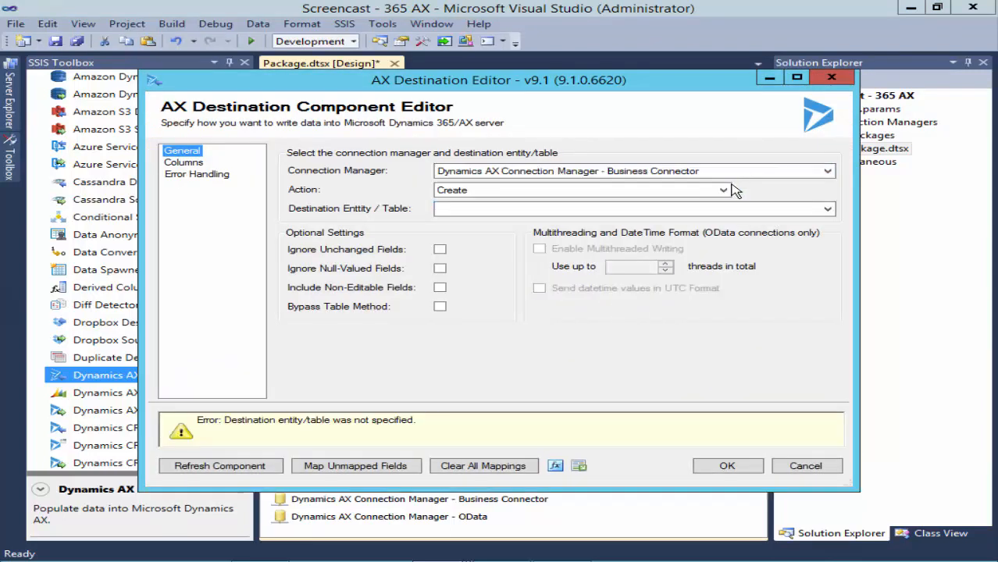
left_click(724, 193)
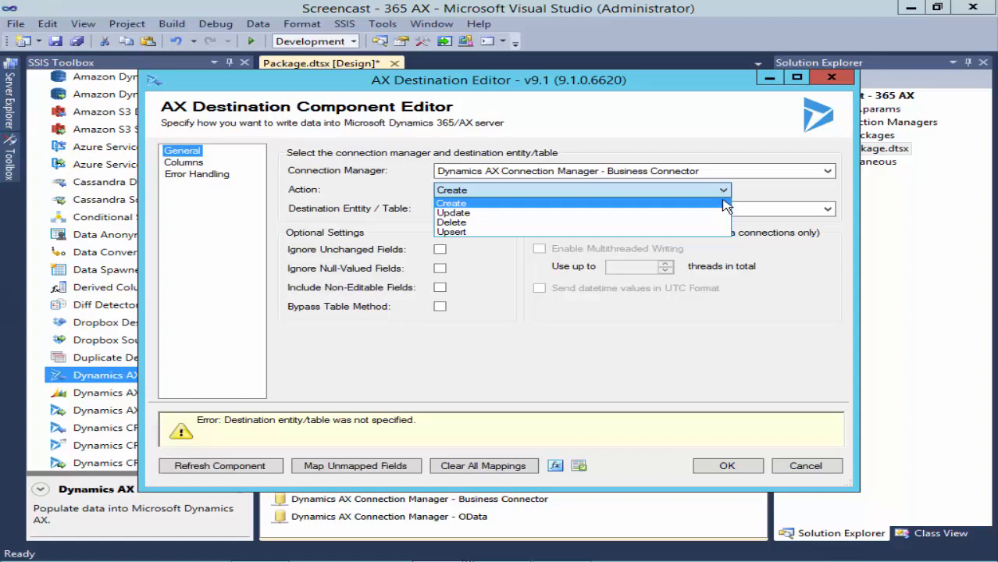
- Keep the Create action and set the destination table to ProjTable
left_click(726, 203)
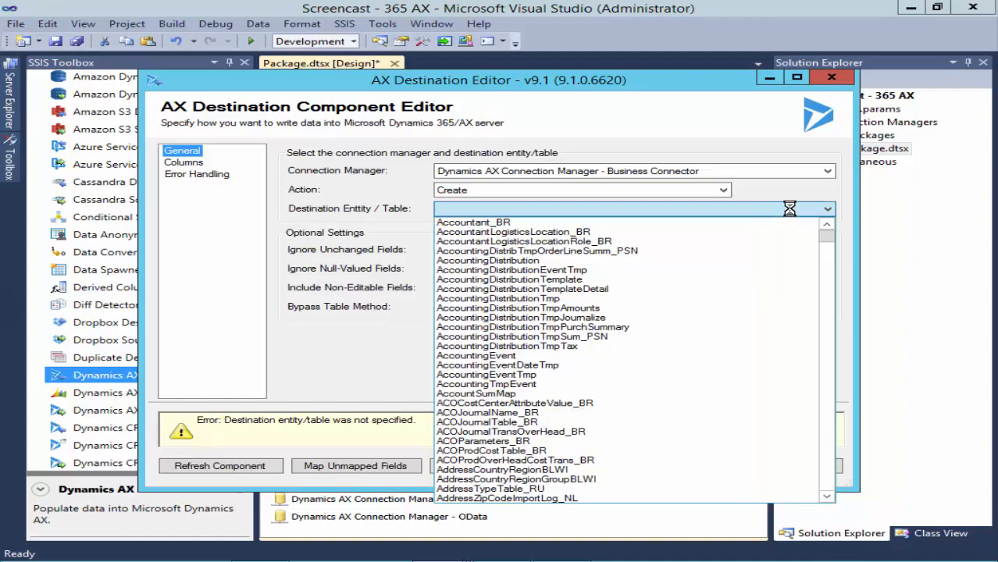
left_click_drag(826, 229, 826, 377)
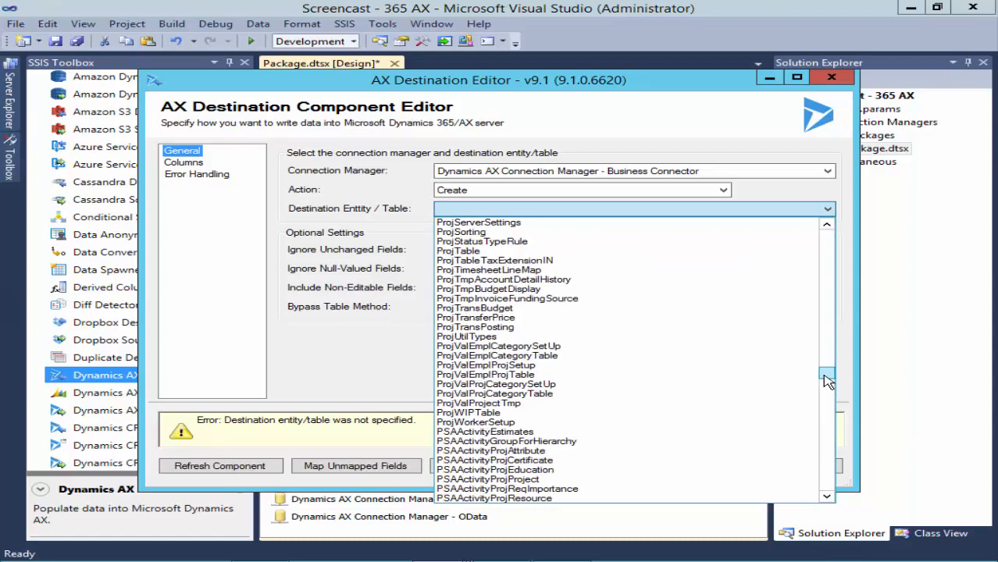
left_click(750, 255)
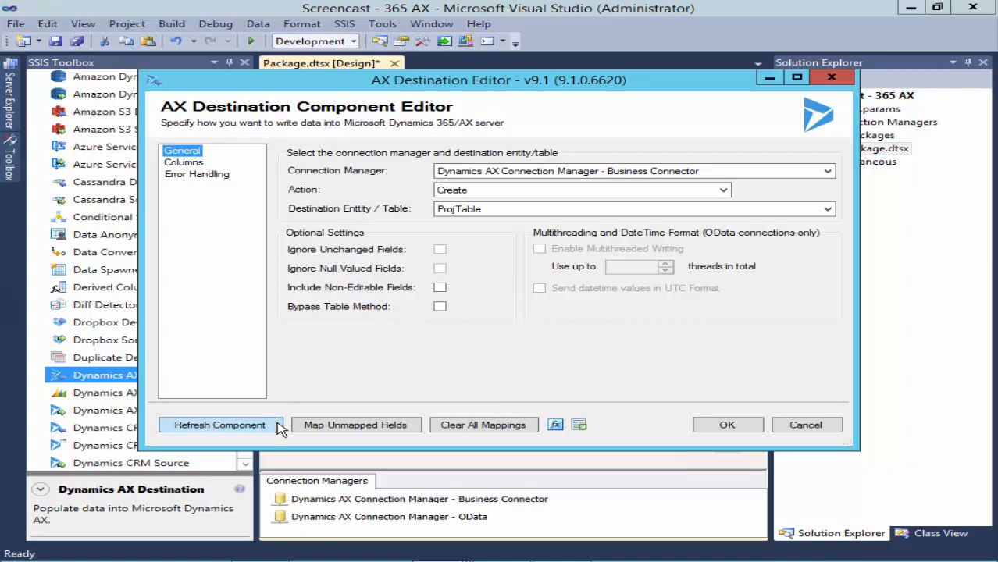
- Refresh the destination fields, review mapped columns and error handling, and save the settings
left_click(220, 425)
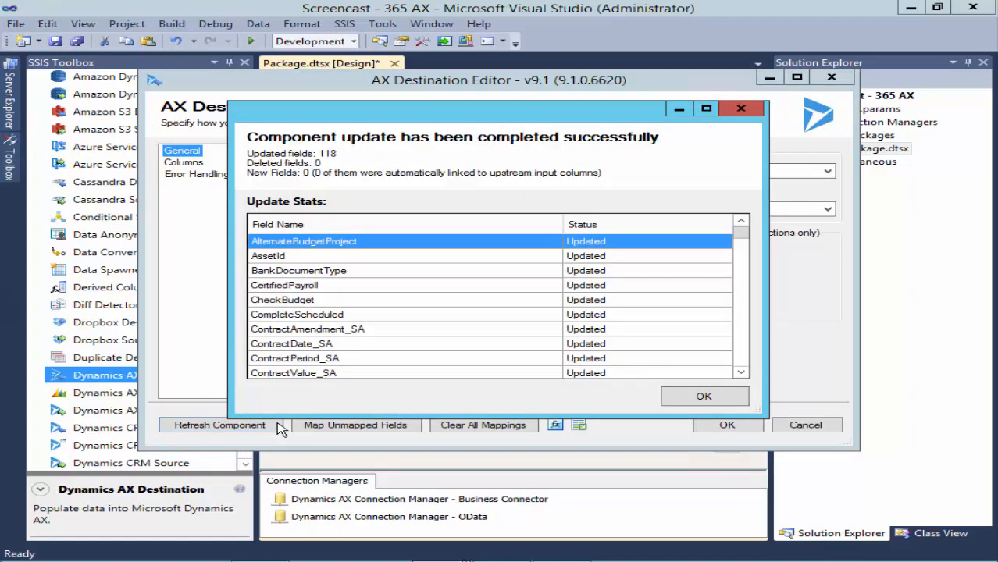
left_click(686, 399)
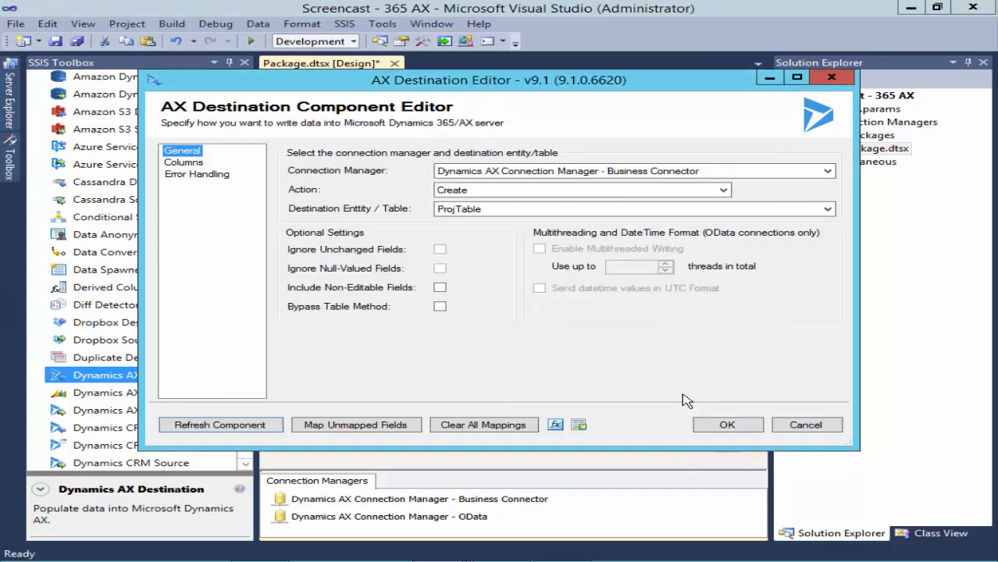
left_click(188, 164)
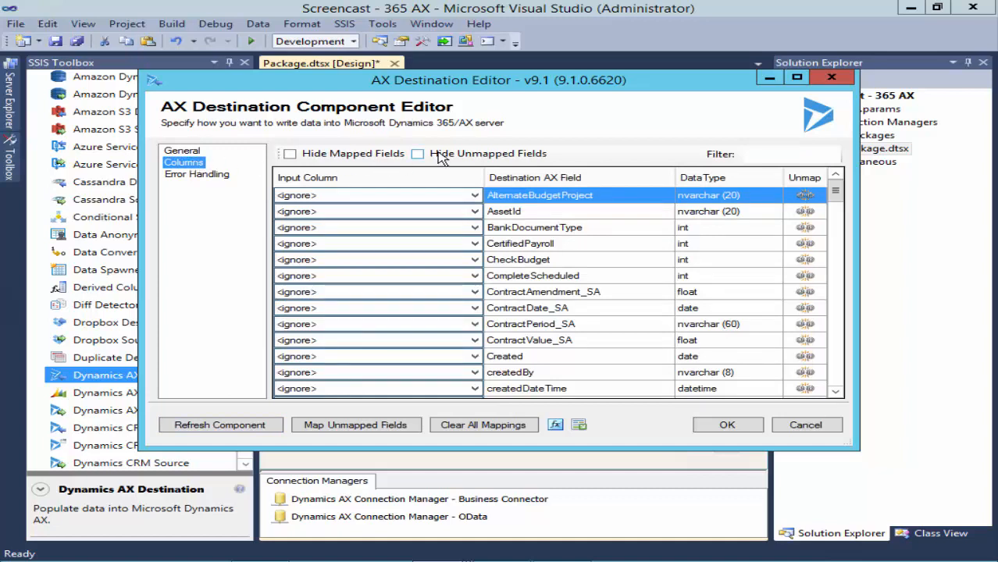
left_click(442, 156)
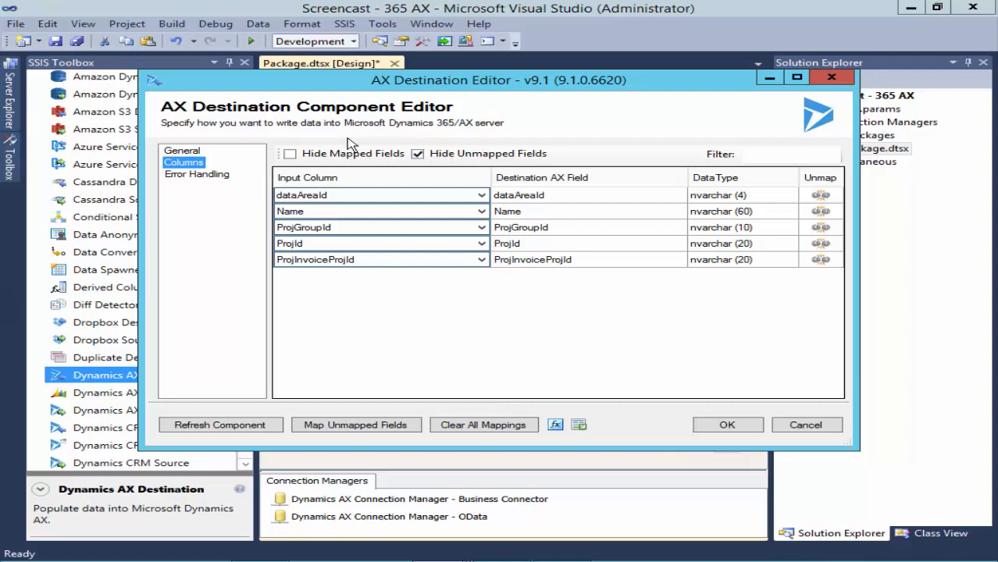
left_click(223, 180)
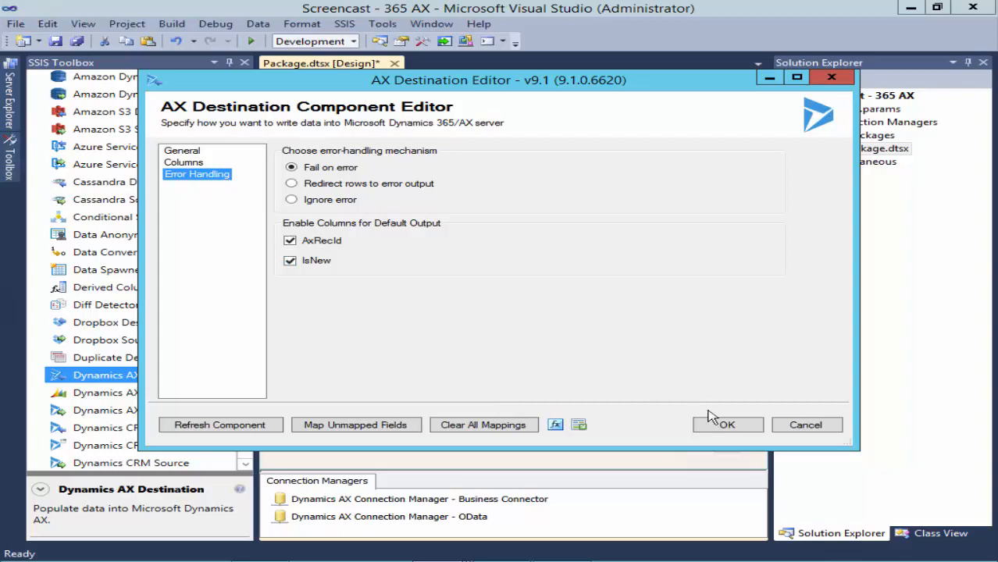
left_click(730, 425)
- Execute the Data Spawner → Next Sequence Number → AX Destination data flow task
left_click(663, 154)
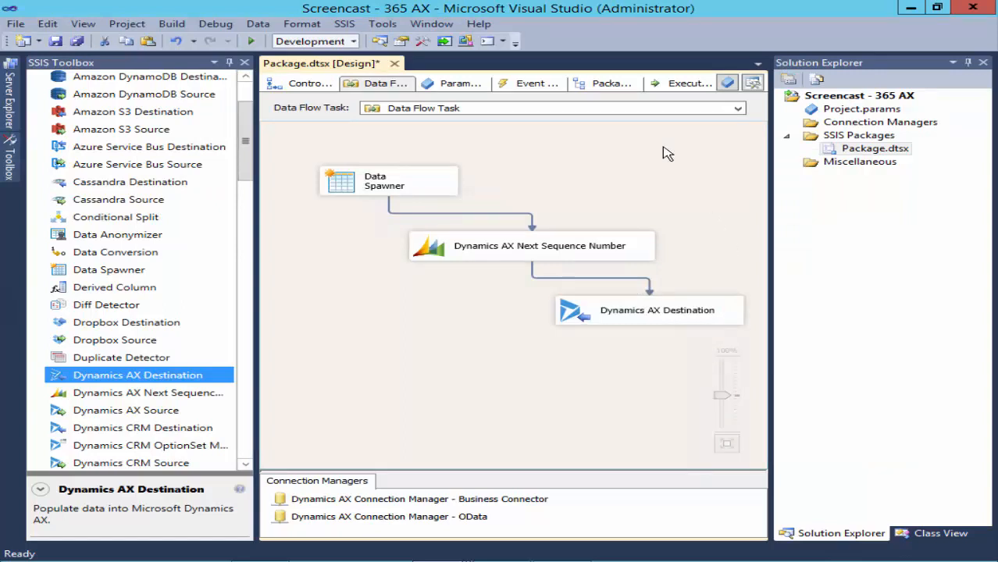
right_click(661, 154)
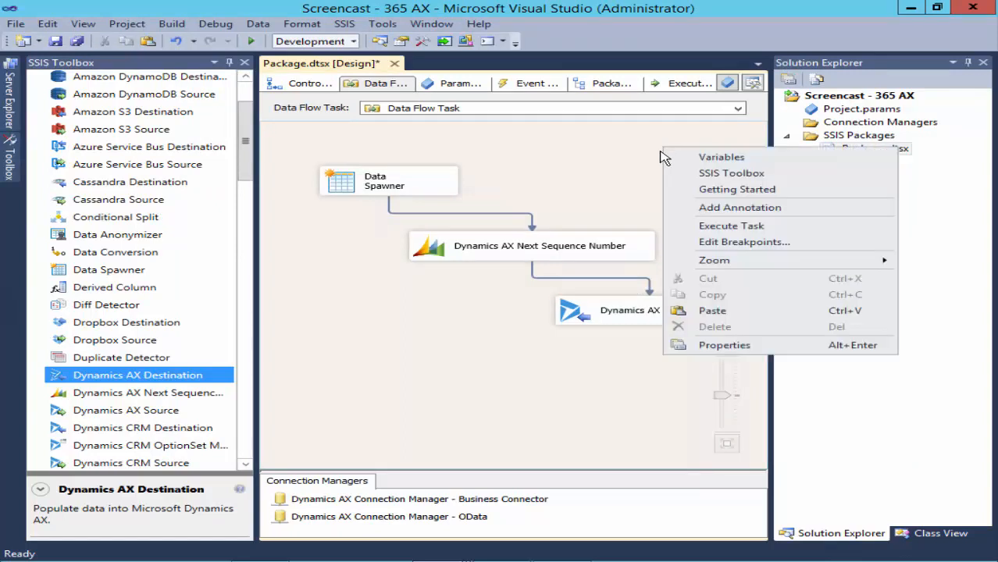
left_click(706, 227)
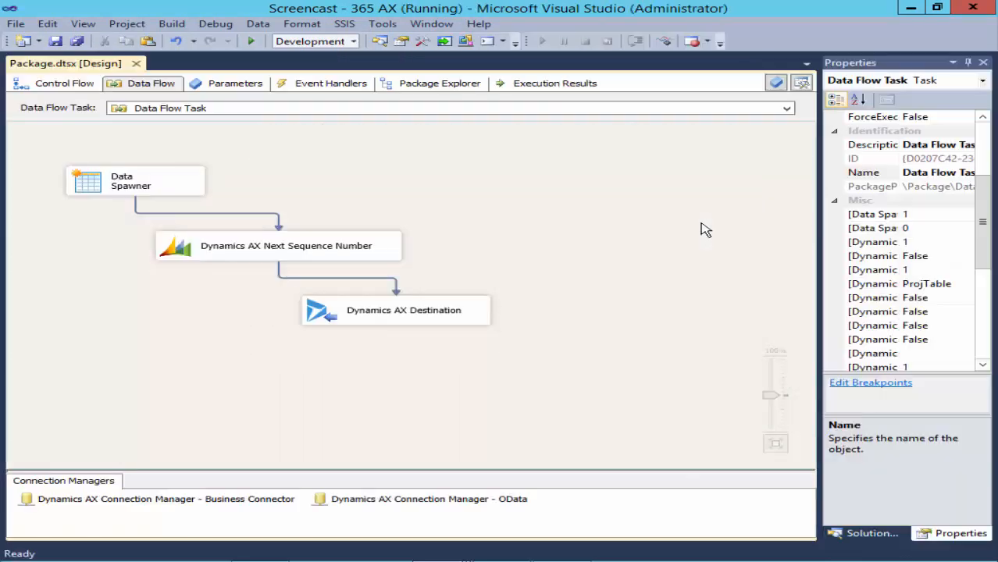